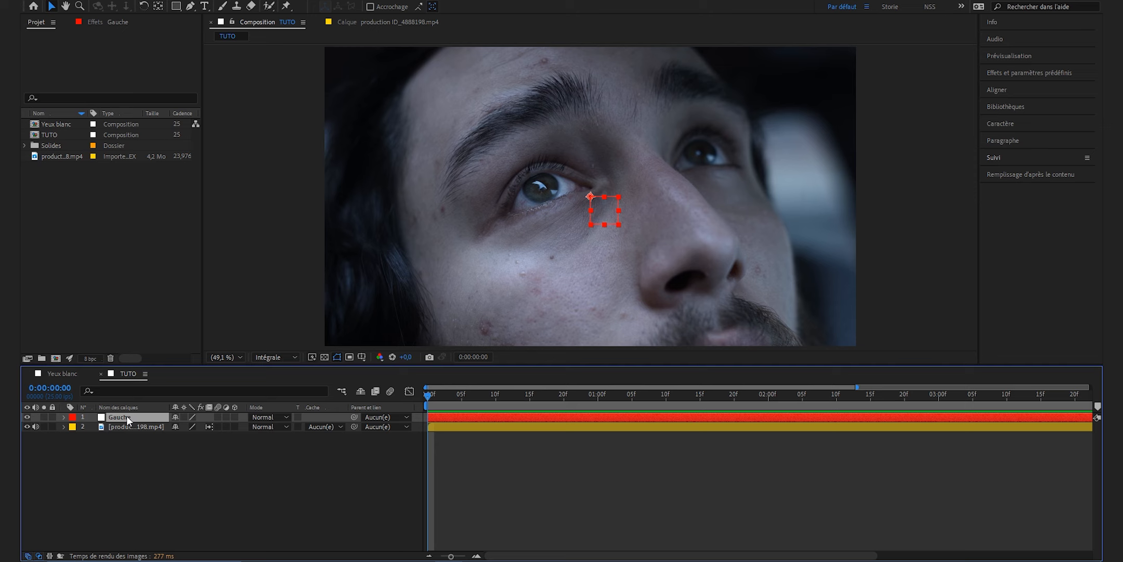
- Duplicate the Gauche null layer and rename the copy Droite
key(ctrl+d)
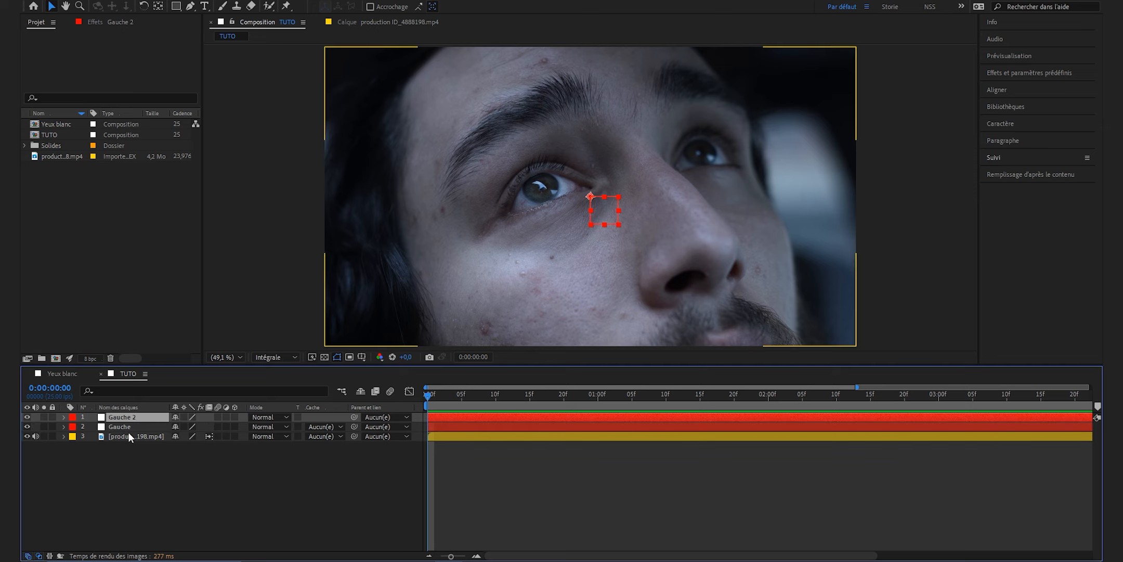
key(Return)
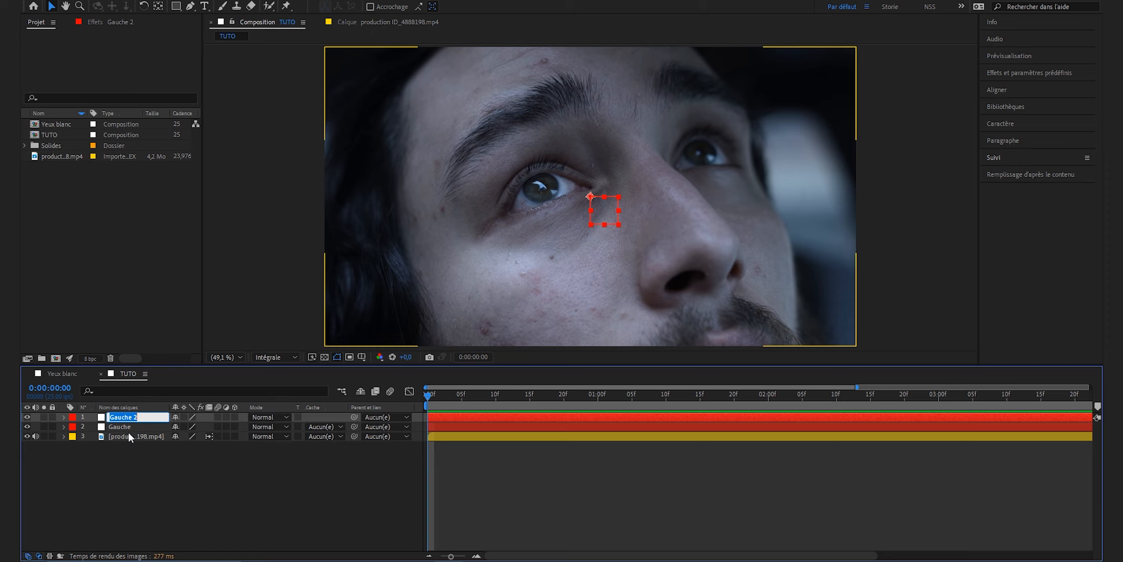
text(Droite)
click(123, 426)
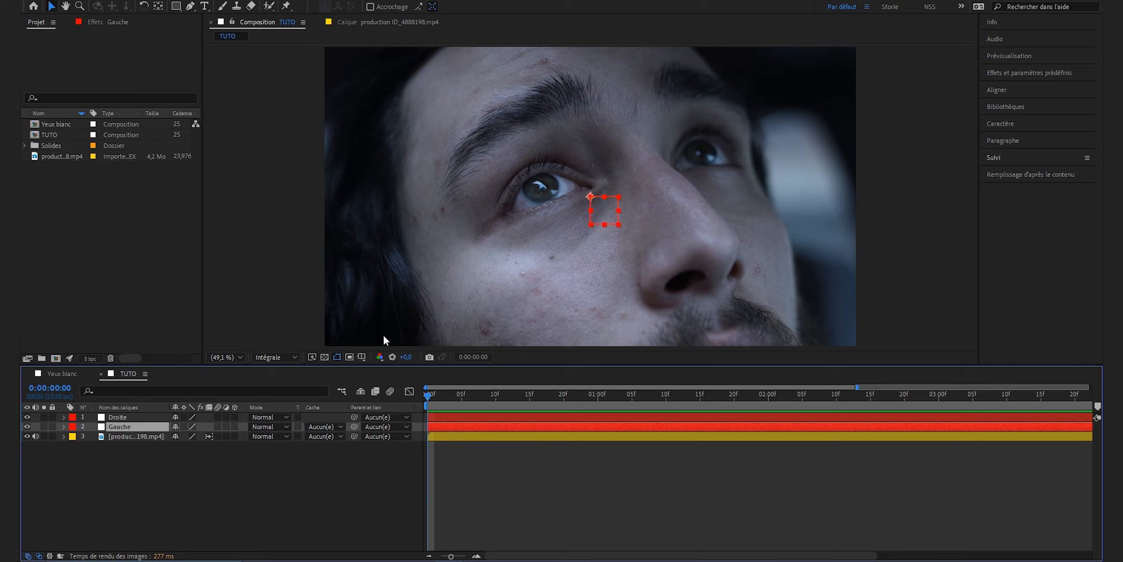
- Create a motion tracker on the production footage layer with position, rotation and scale tracking enabled
scroll(580, 184, up, 3)
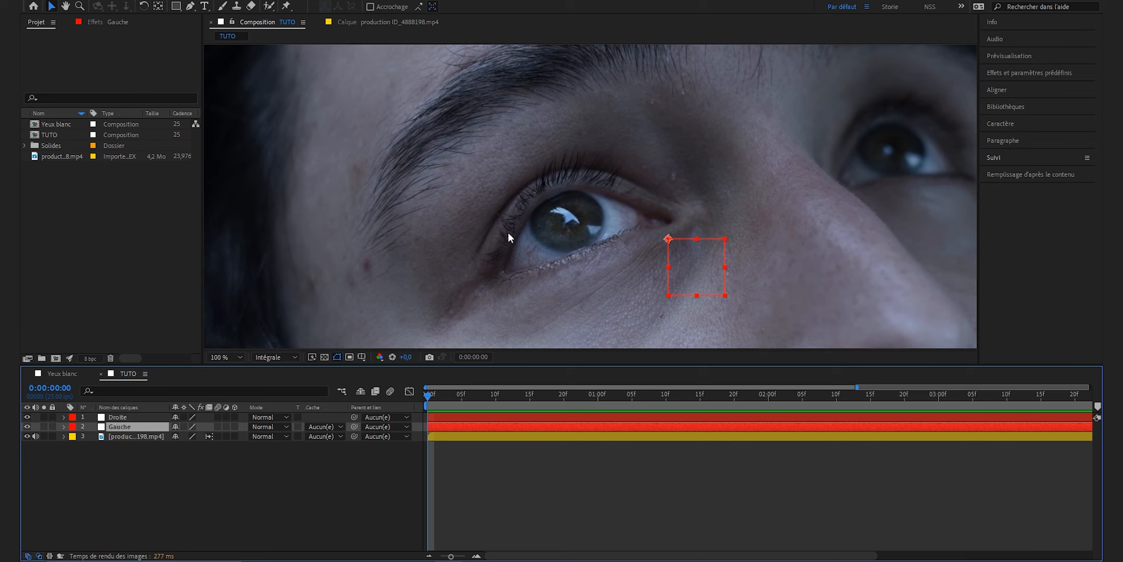
drag(509, 213, 537, 224)
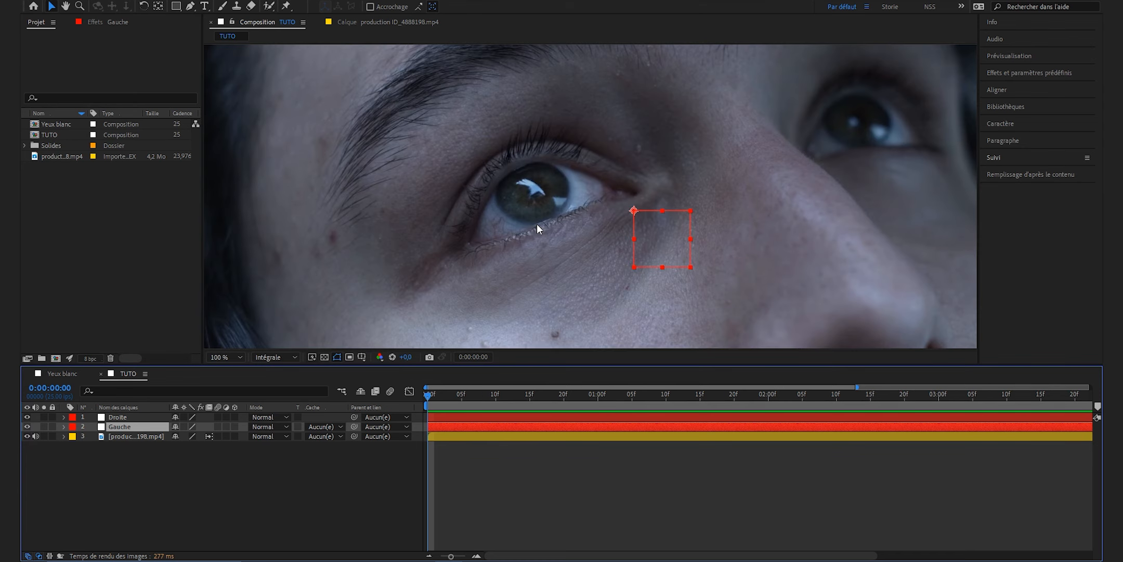
click(996, 156)
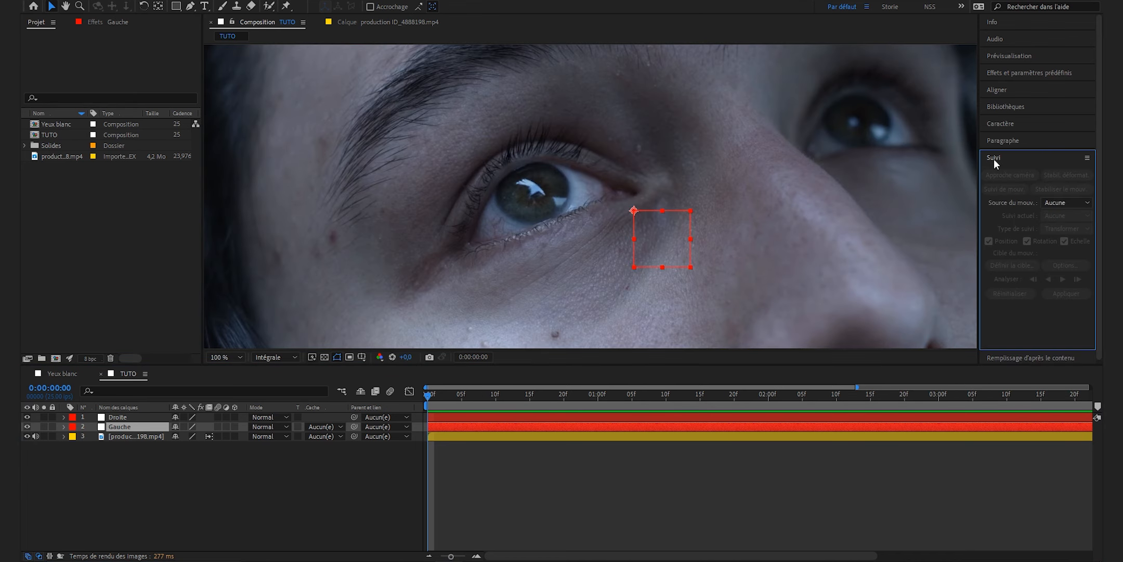
click(267, 1)
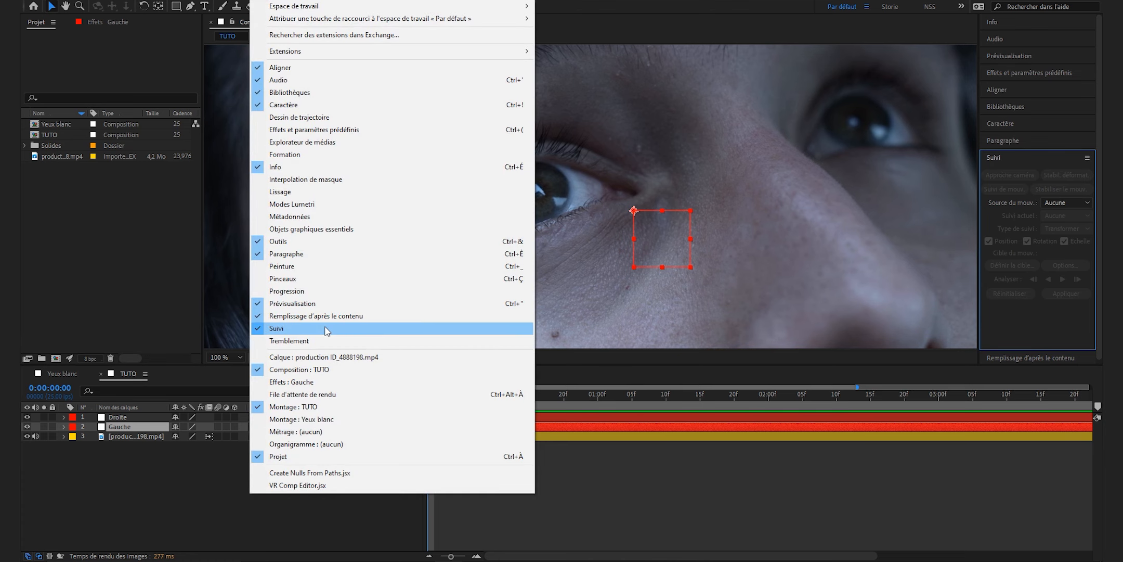
click(571, 446)
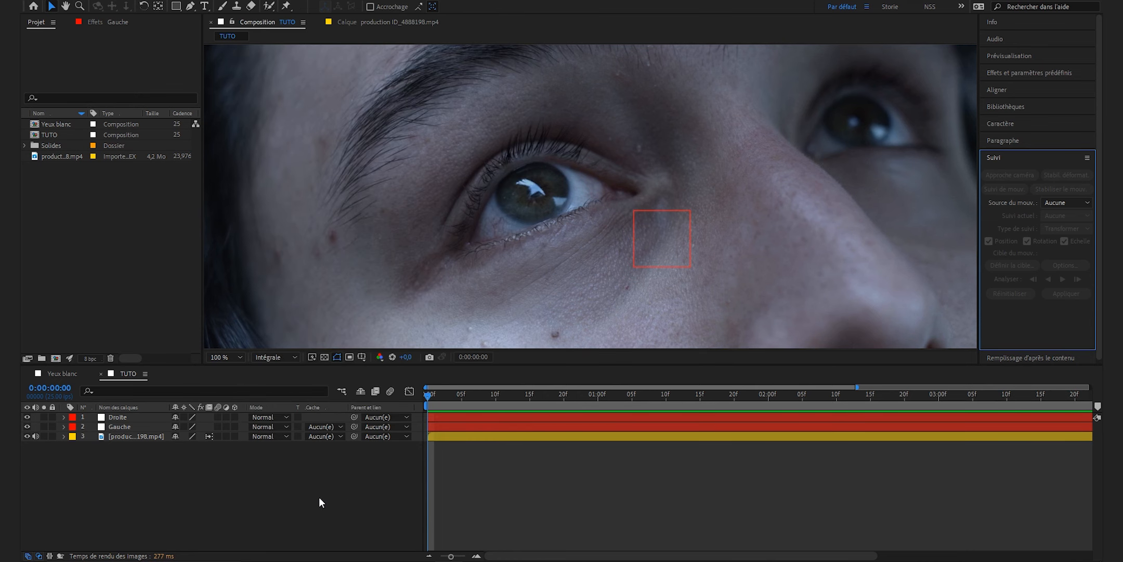
click(127, 434)
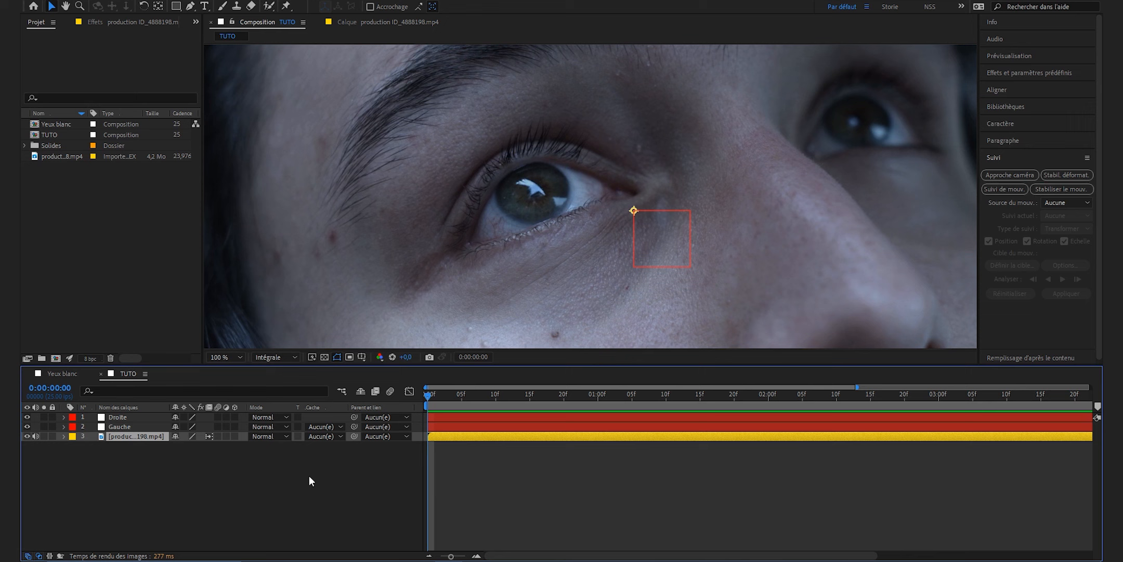
click(1015, 191)
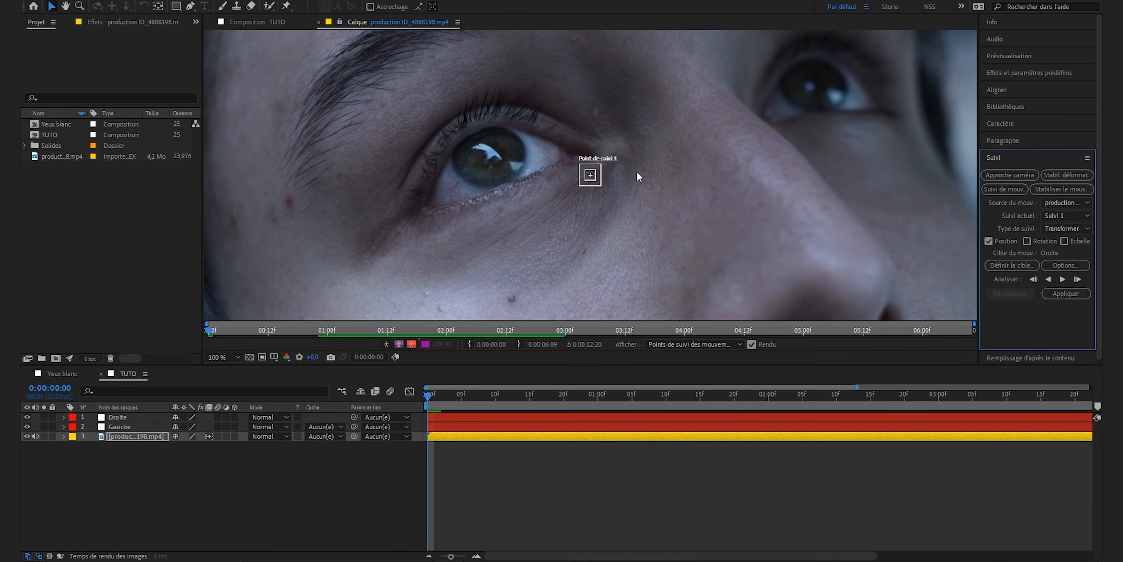
click(1026, 240)
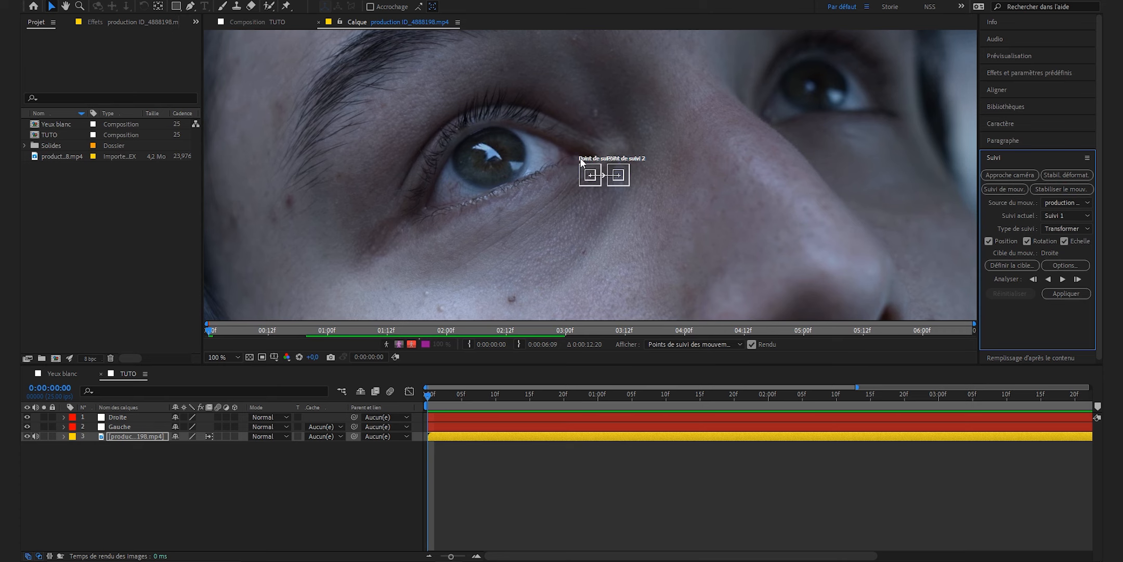
- Enlarge track point 1 to about a 37 × 40 feature region and 89 × 92 search region, and place it on the eye's inner corner
scroll(600, 169, up, 1)
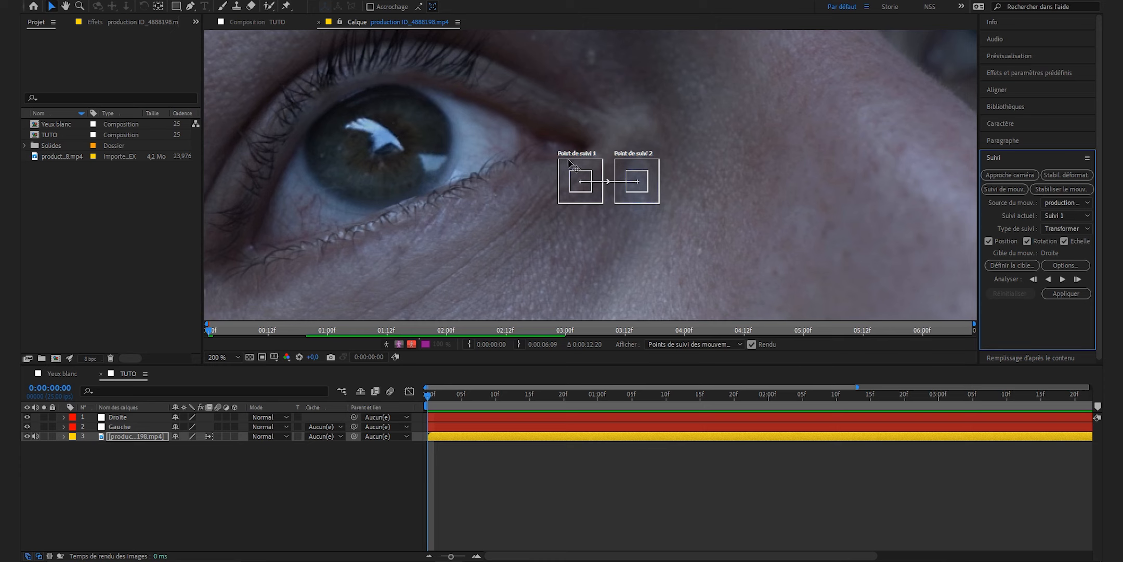
click(559, 204)
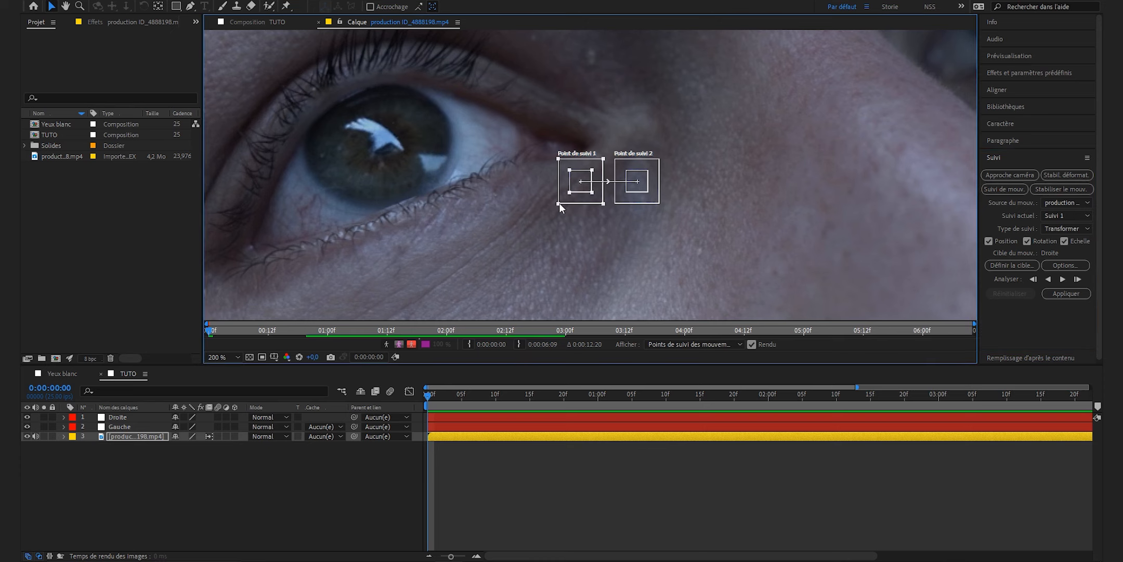
drag(565, 199, 535, 232)
drag(569, 193, 559, 203)
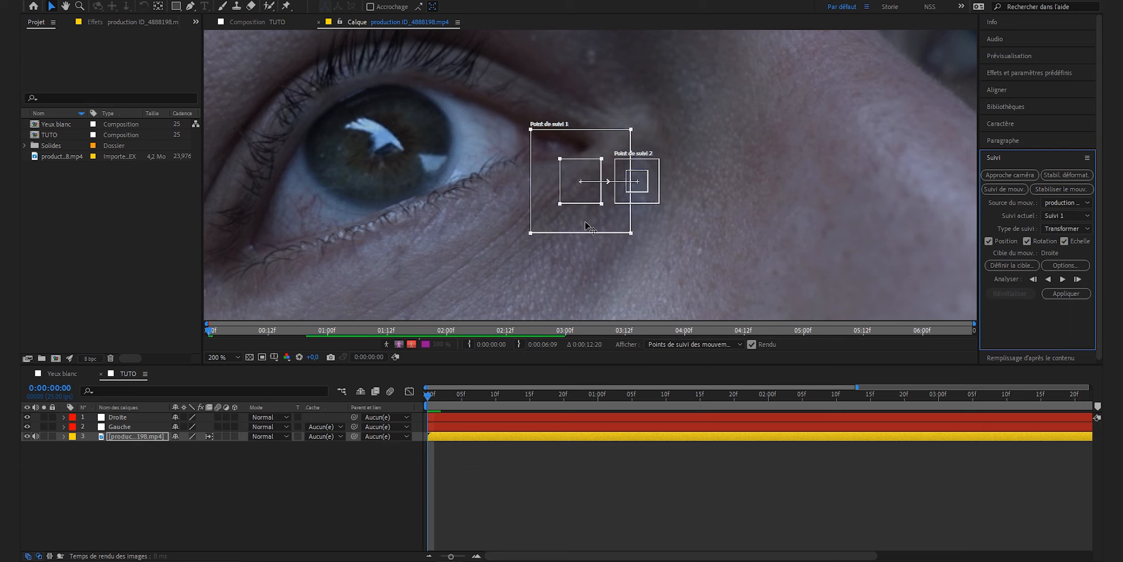
drag(586, 224, 582, 185)
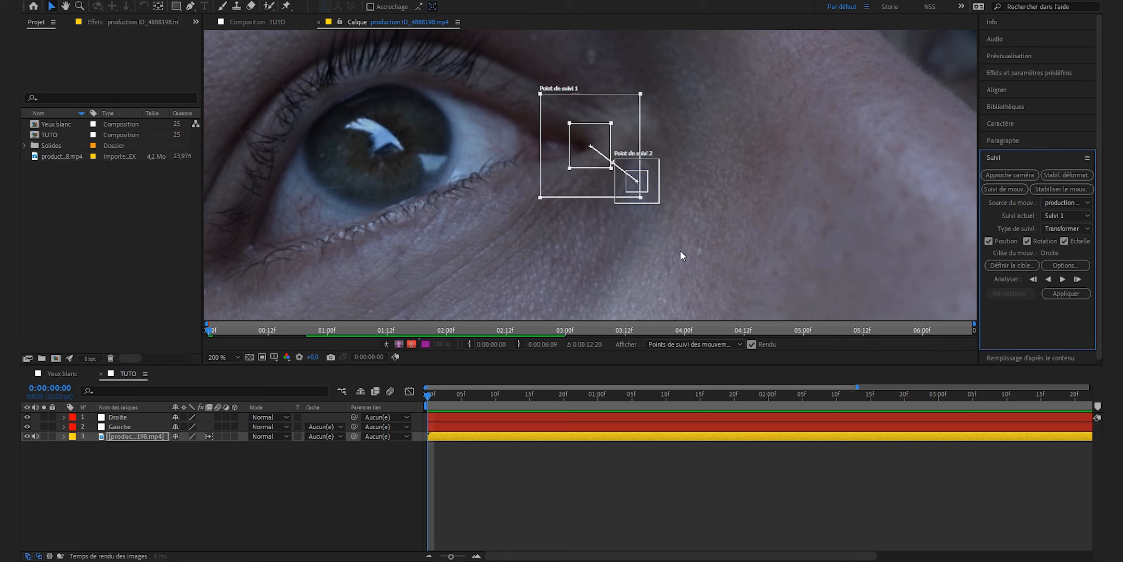
- Place track point 2 at the outer corner of the same eye and enlarge its feature and search regions
drag(302, 279, 422, 277)
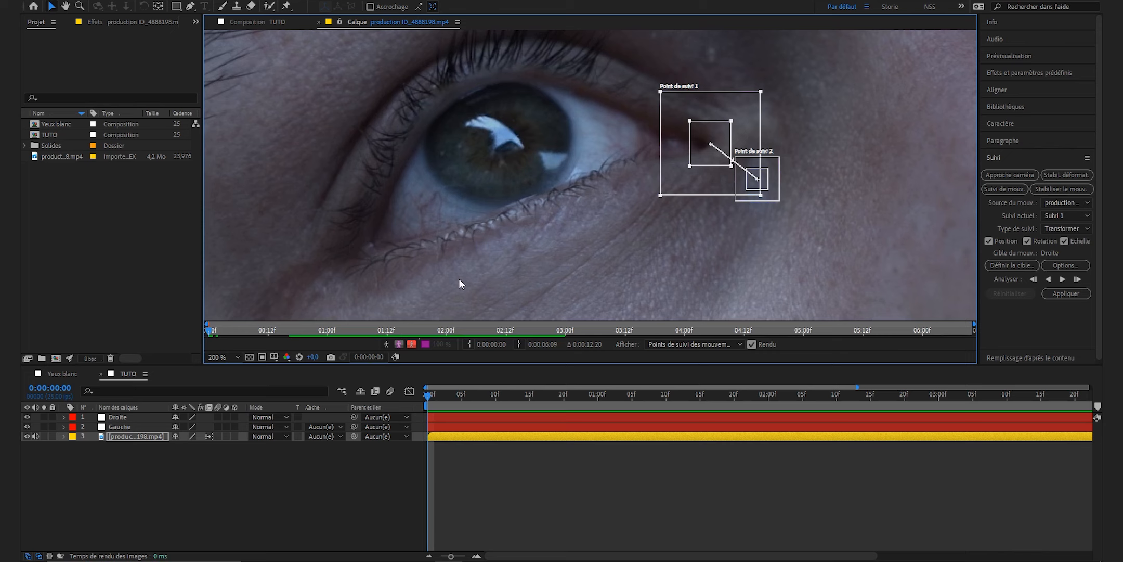
key(h)
drag(442, 197, 554, 276)
drag(488, 205, 517, 230)
key(v)
drag(799, 209, 465, 280)
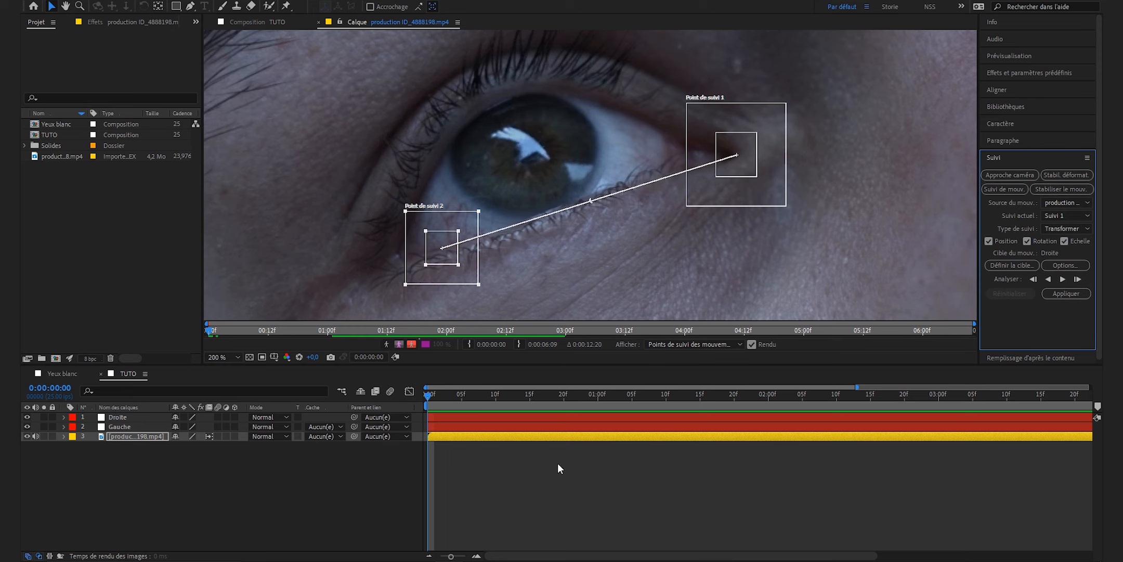
- Analyse the track forward through the clip and set its motion target to the Gauche layer
click(1063, 280)
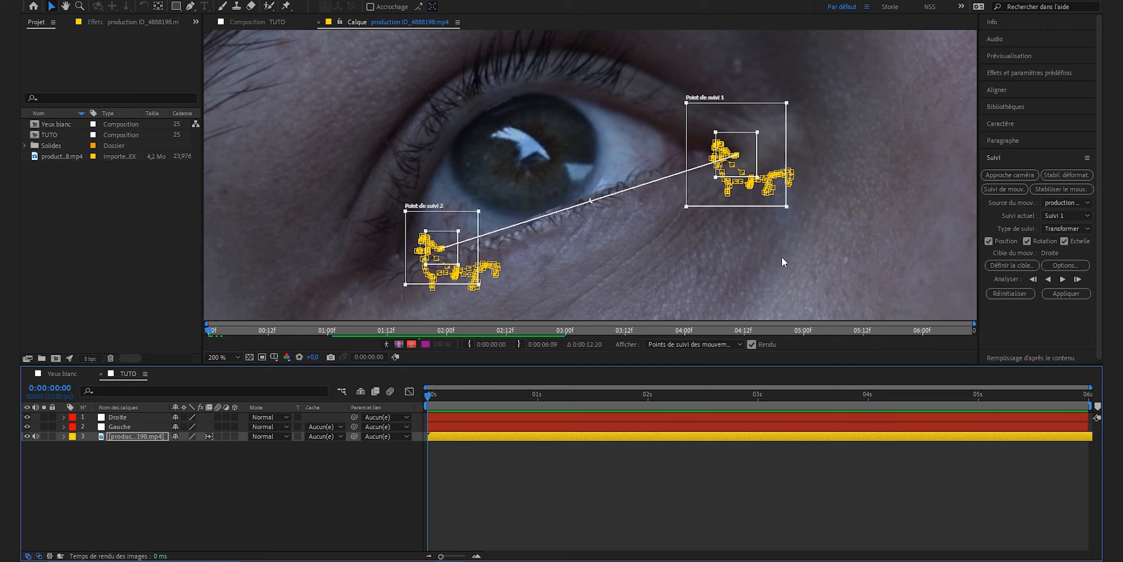
click(1000, 266)
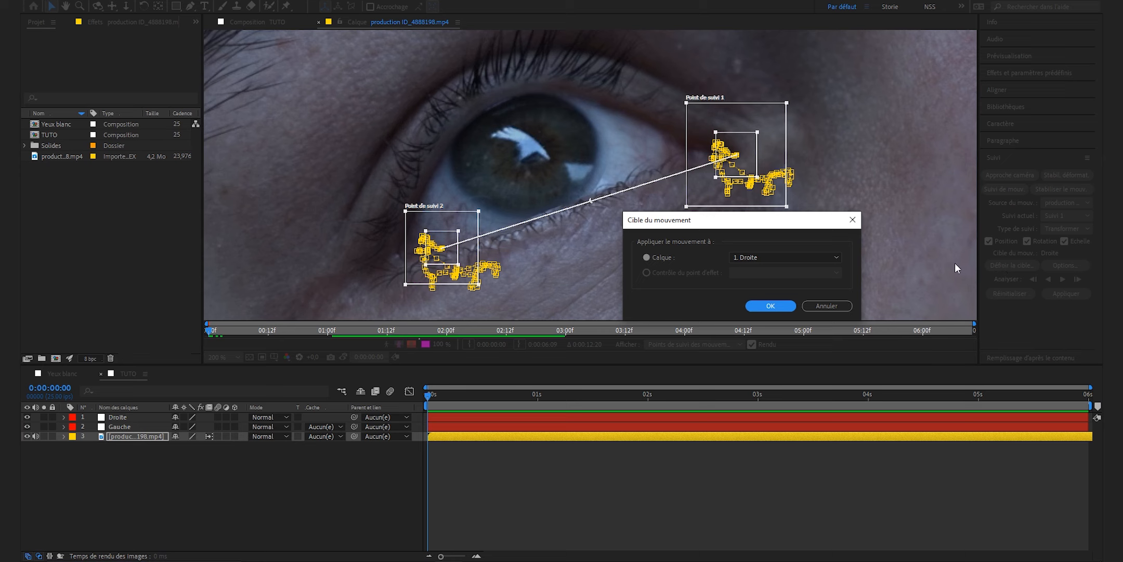
click(752, 257)
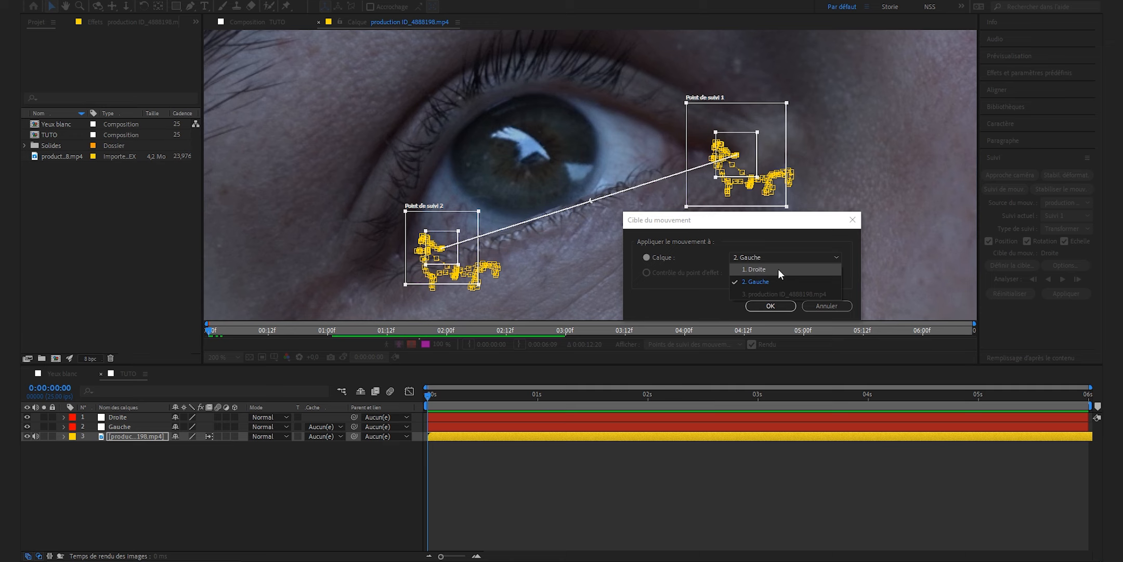
click(783, 307)
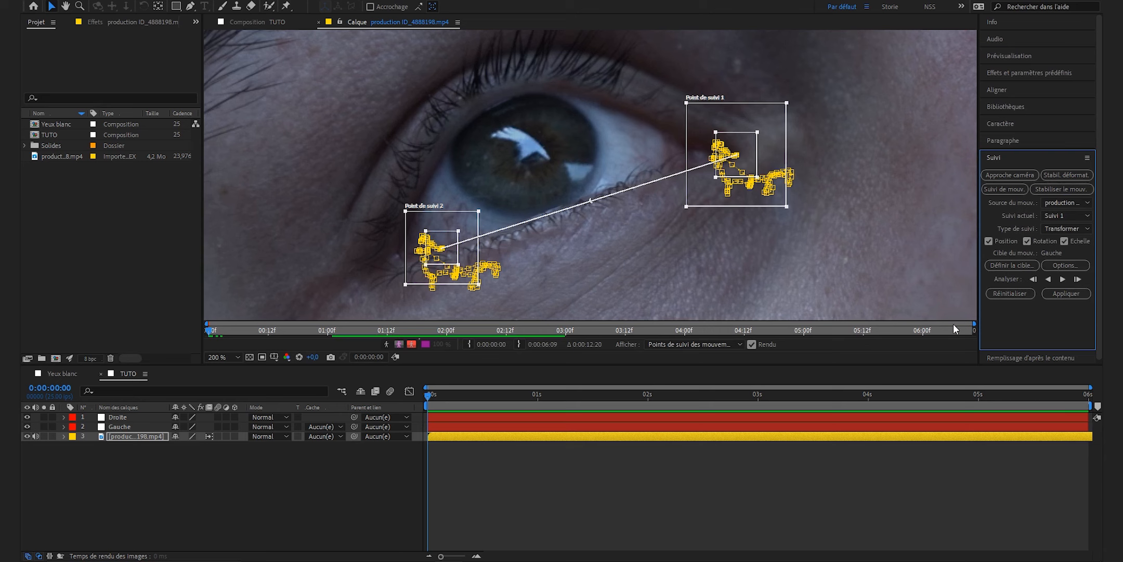
- Apply the tracked motion in X and Y to the Gauche null, and scrub the timeline to check that it follows the eye
click(1067, 293)
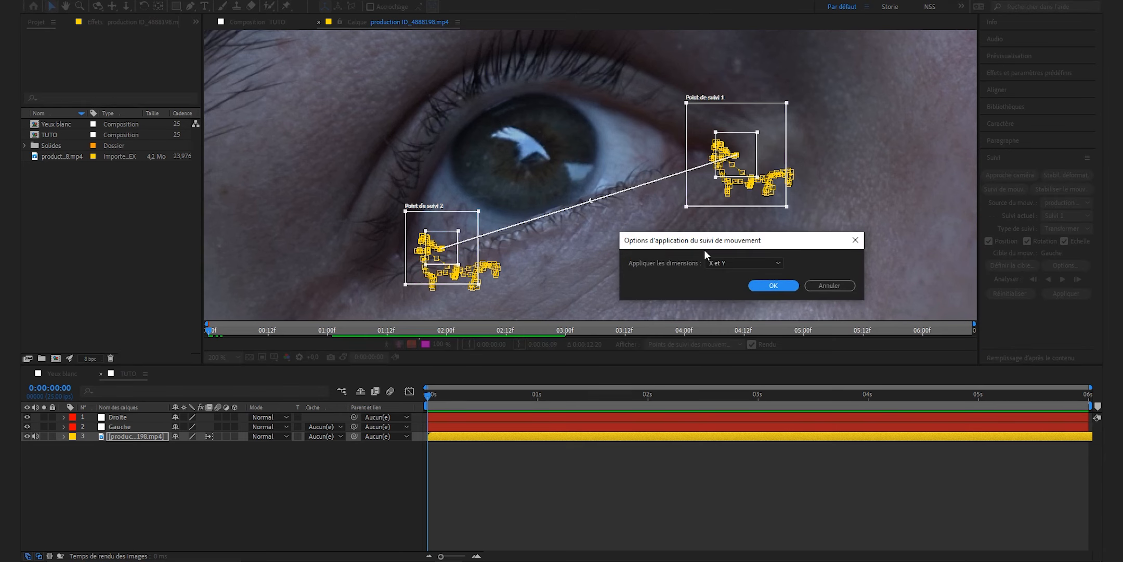
click(780, 287)
drag(430, 394, 591, 395)
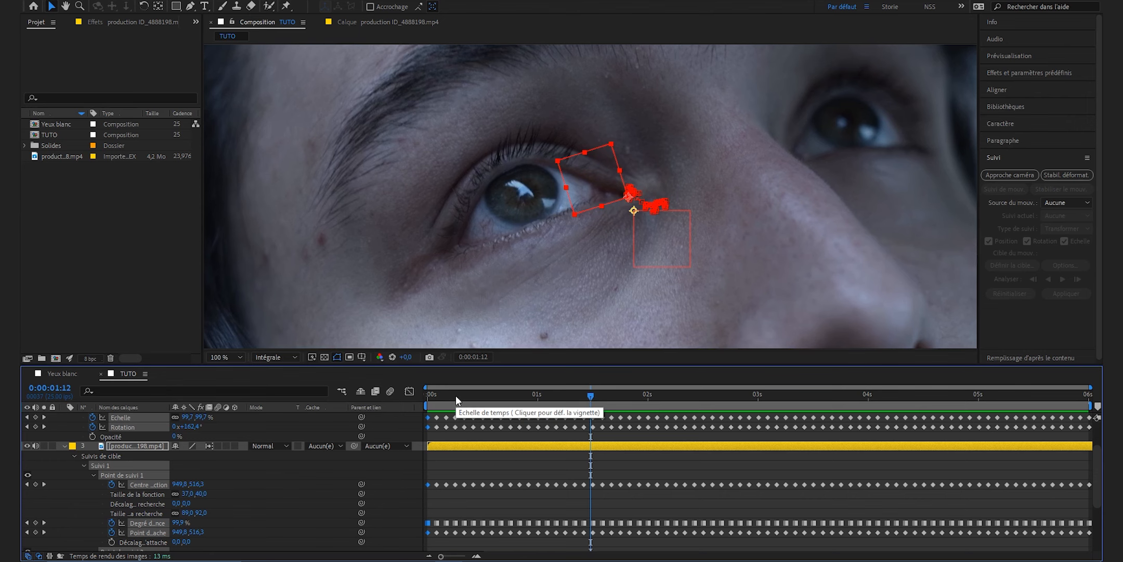
drag(456, 395, 415, 397)
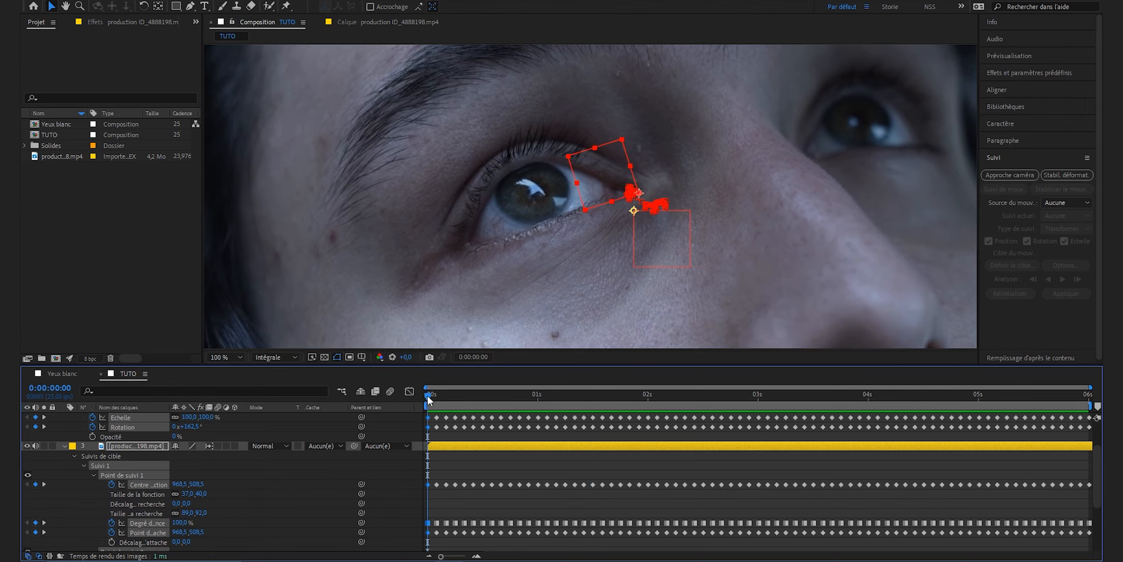
- Create a second motion tracker on the production footage layer for the other eye
drag(878, 170, 640, 248)
click(235, 476)
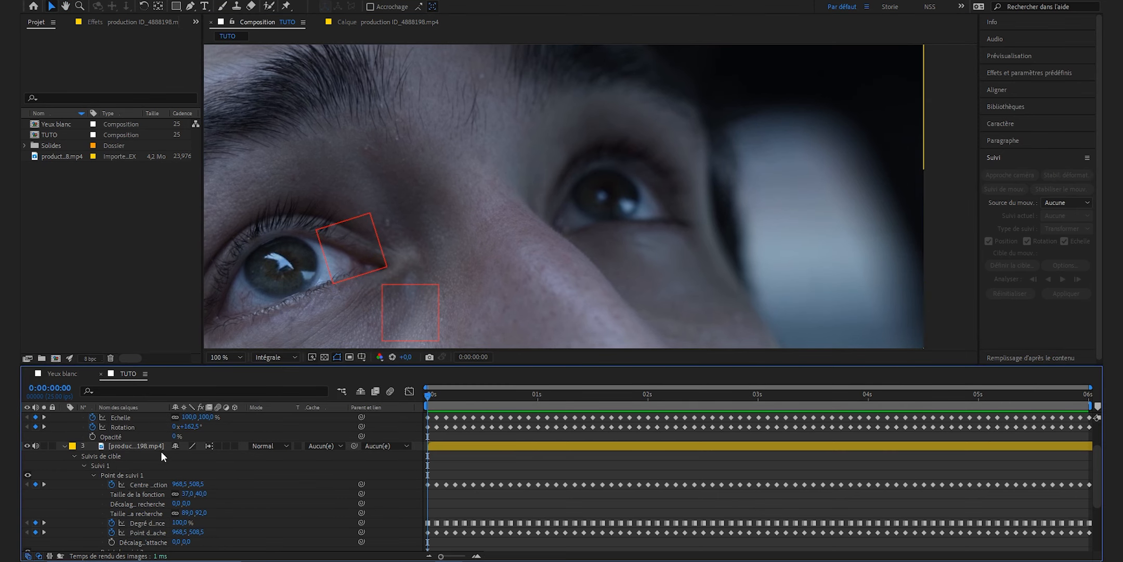
click(144, 444)
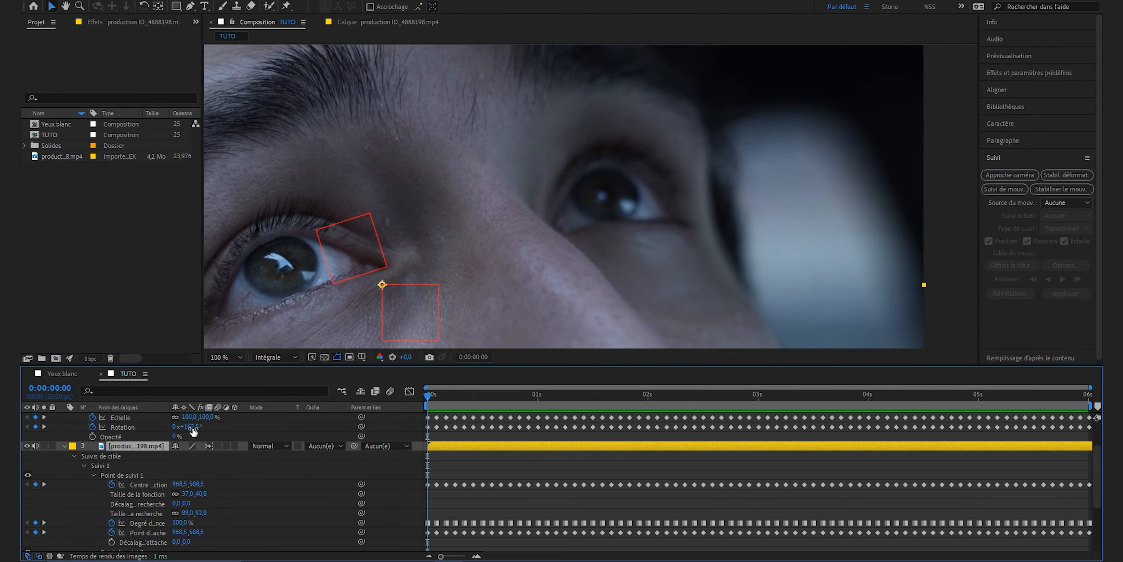
click(1005, 189)
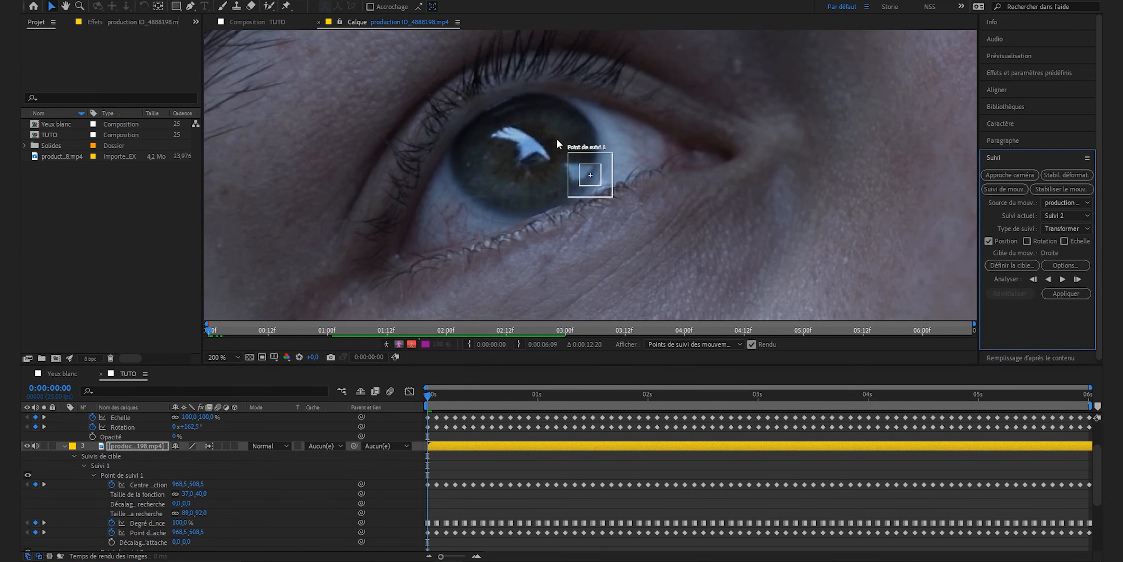
- Enable rotation and scale tracking and place track points 1 and 2 at the outer and inner corners of the other eye
scroll(298, 208, down, 2)
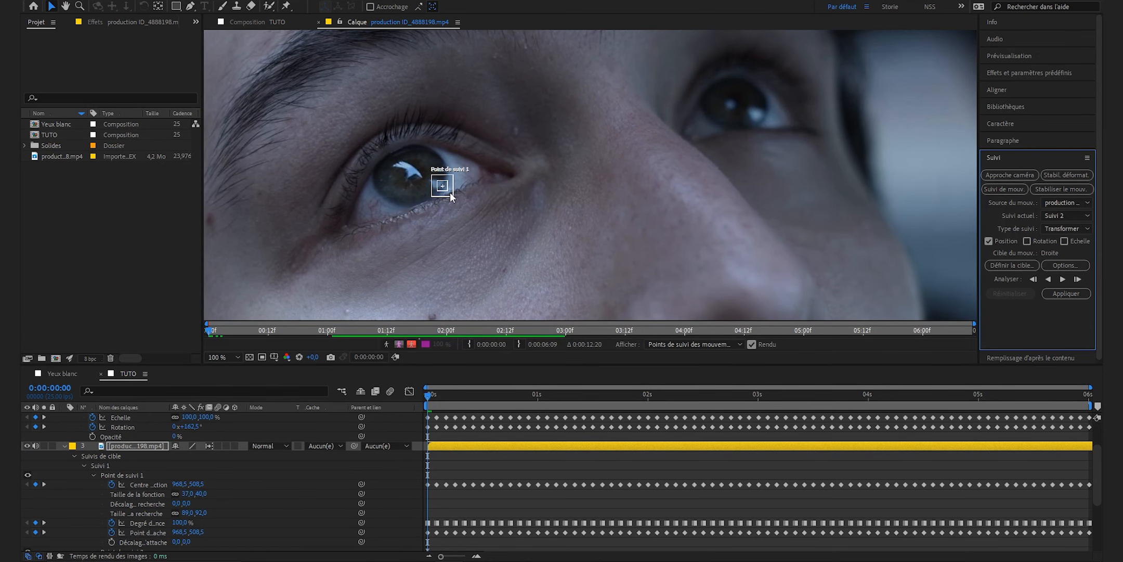
scroll(826, 278, up, 2)
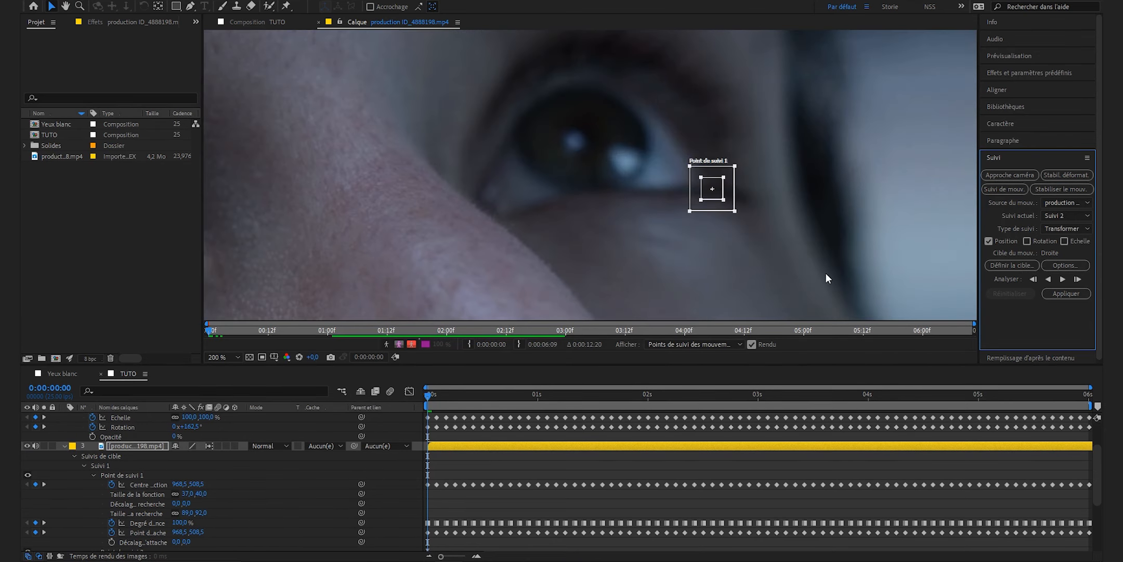
click(1031, 243)
click(1063, 240)
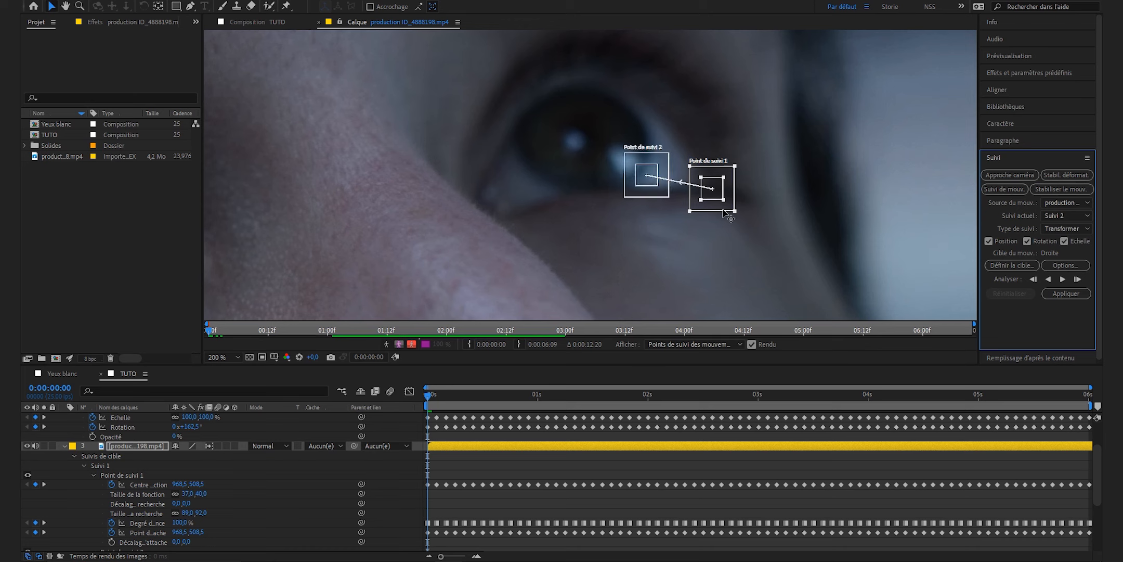
drag(644, 194, 485, 215)
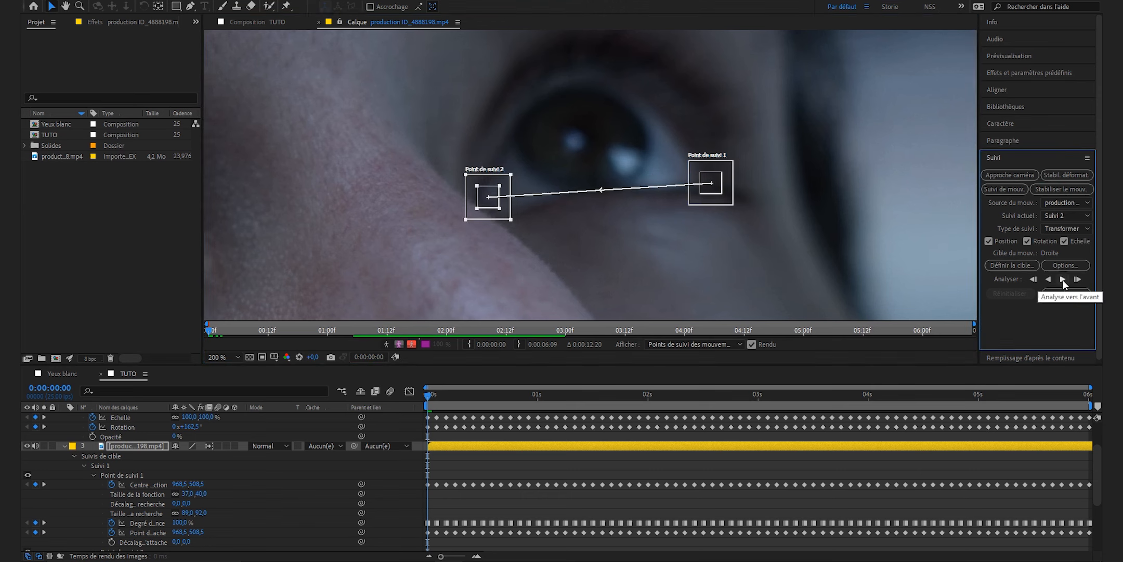
- Analyse the second track forward, apply its X and Y motion to the Droite null, and return the playhead to the start
click(1062, 280)
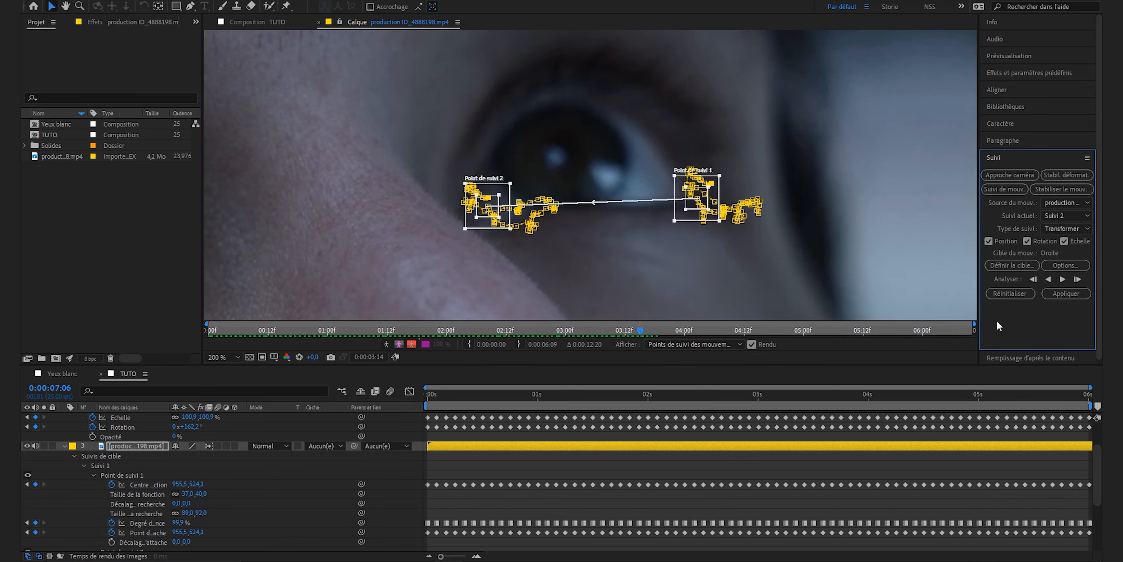
click(1005, 266)
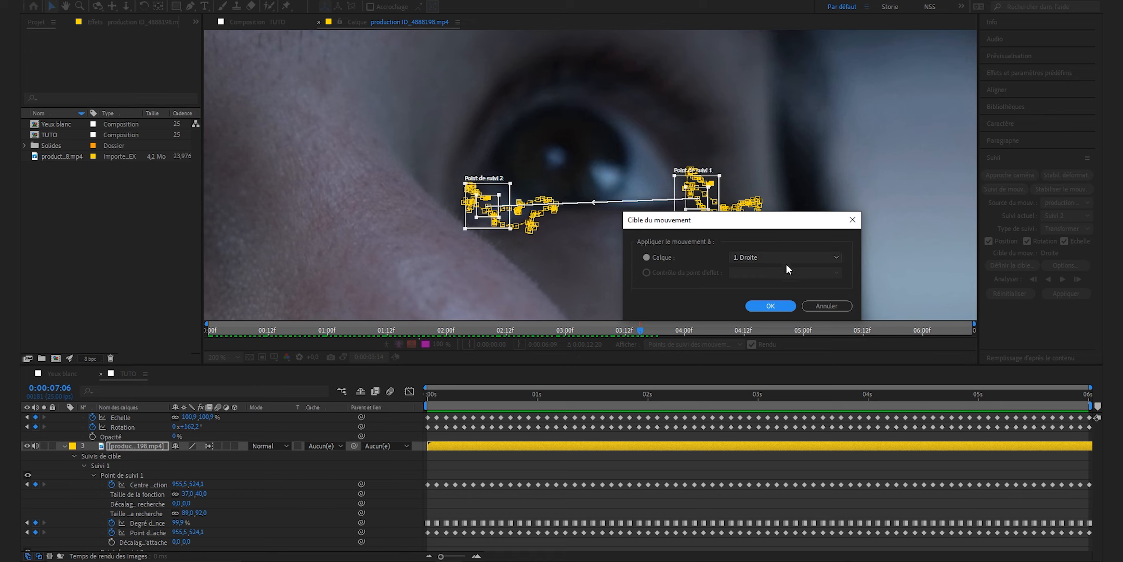
click(782, 309)
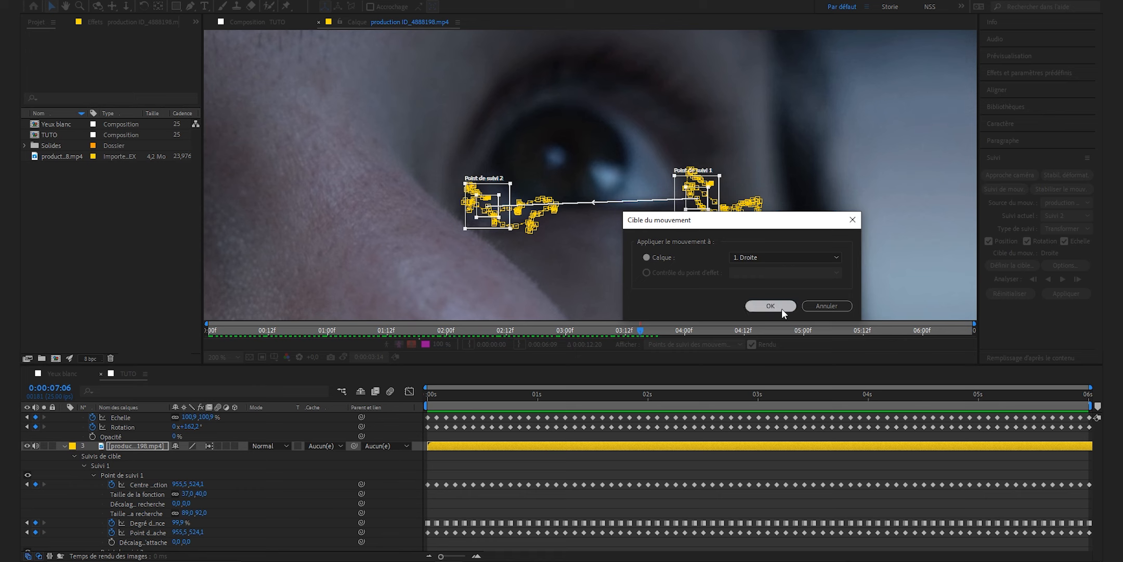
click(1071, 295)
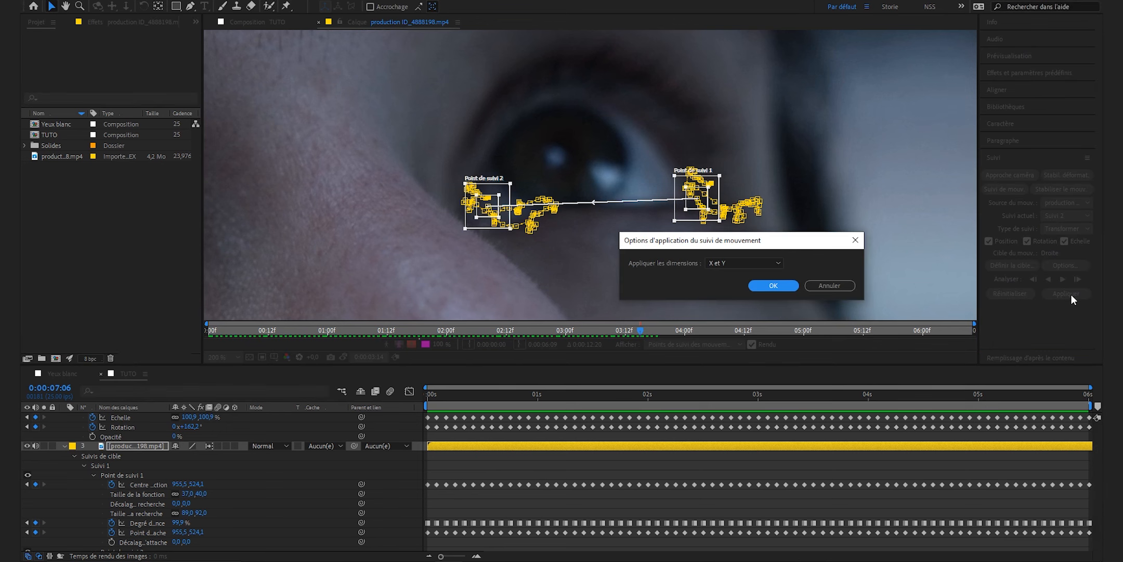
click(783, 289)
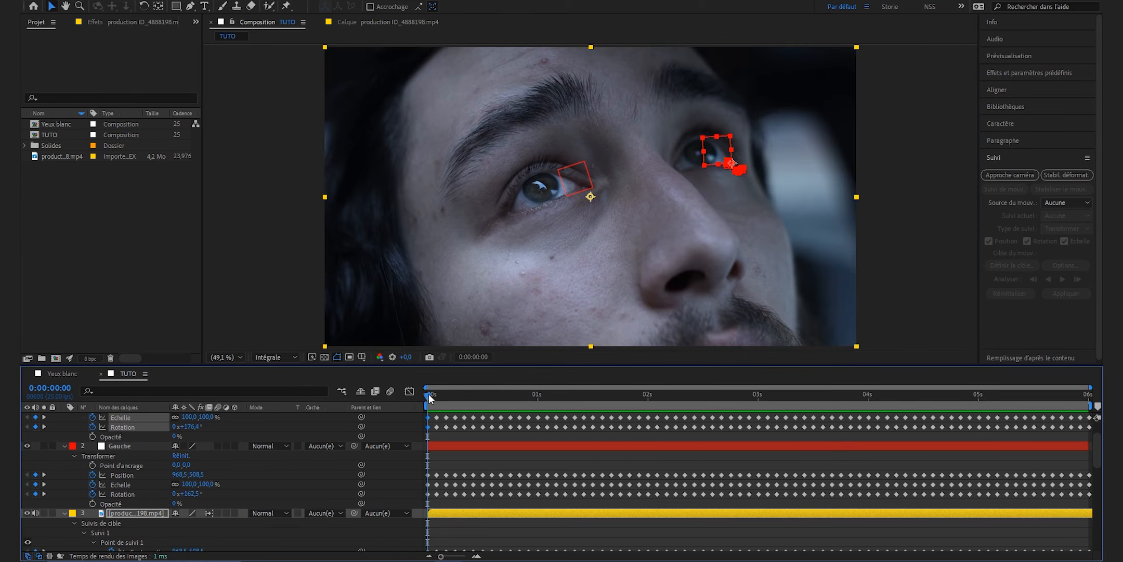
mouse_move(429, 395)
mouse_down()
mouse_move(841, 392)
mouse_move(417, 399)
mouse_up()
- Collapse the properties of all layers and hide the Gauche and Droite nulls
click(532, 533)
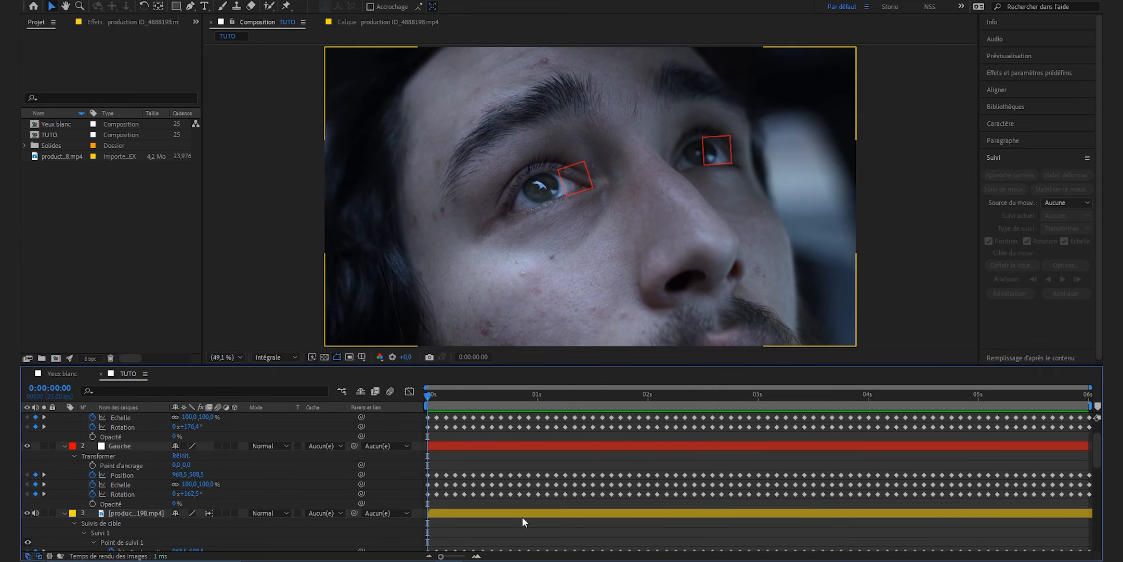
key(u)
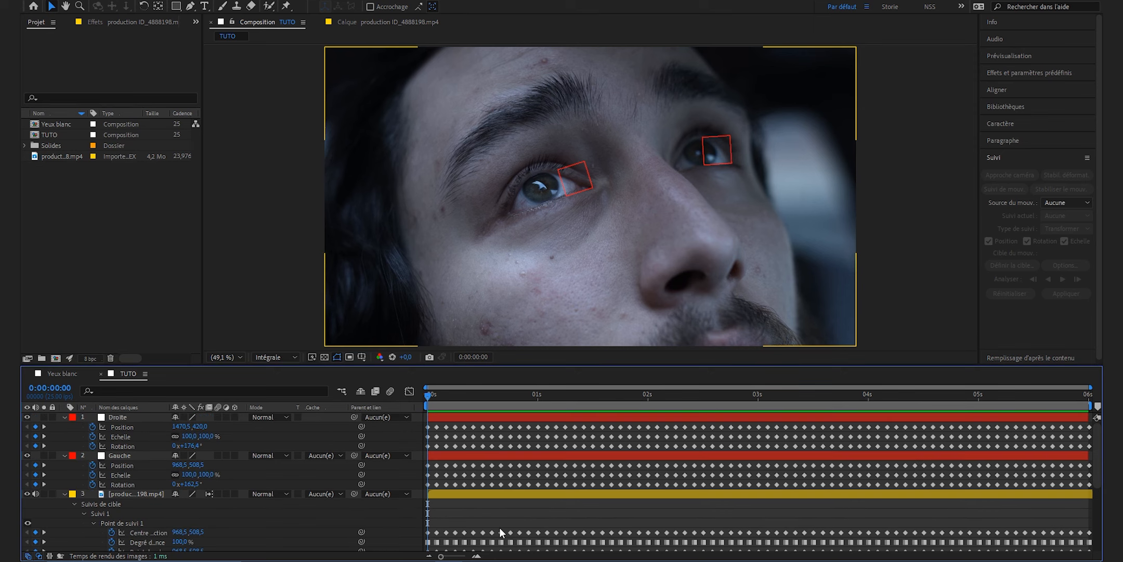
key(u)
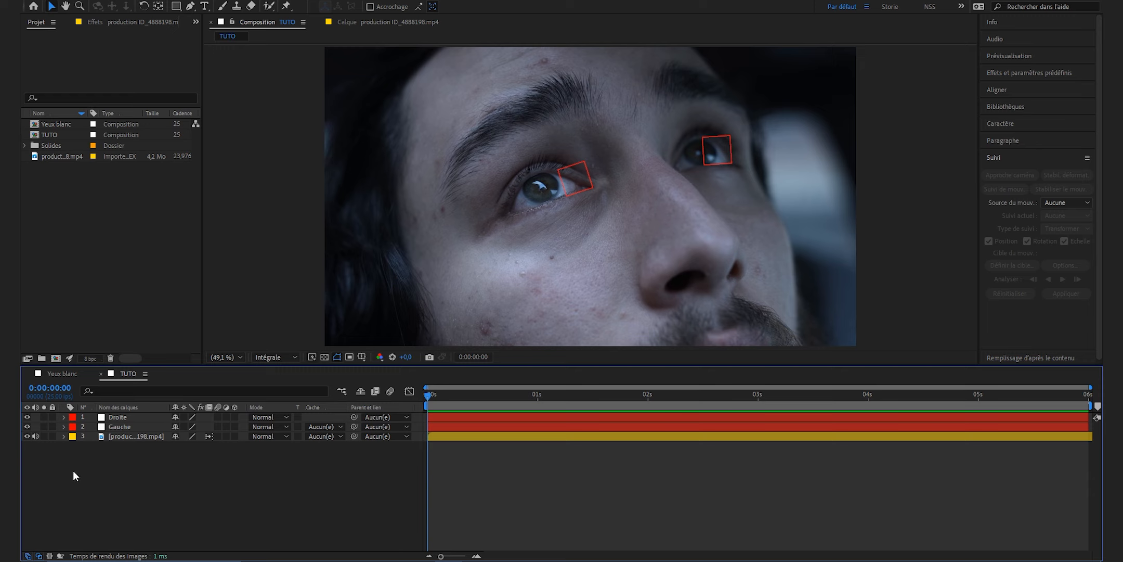
click(27, 426)
click(27, 417)
- Create a 1920 x 1080 px solid with its colour sampled from the white of the nearer eye
right_click(253, 487)
mouse_move(351, 356)
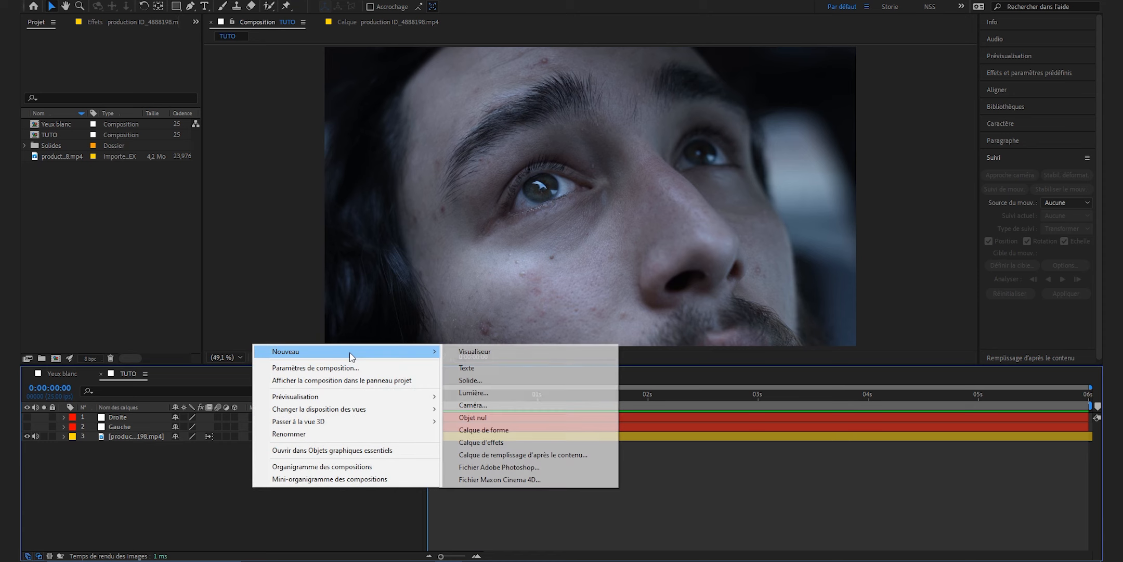
click(529, 380)
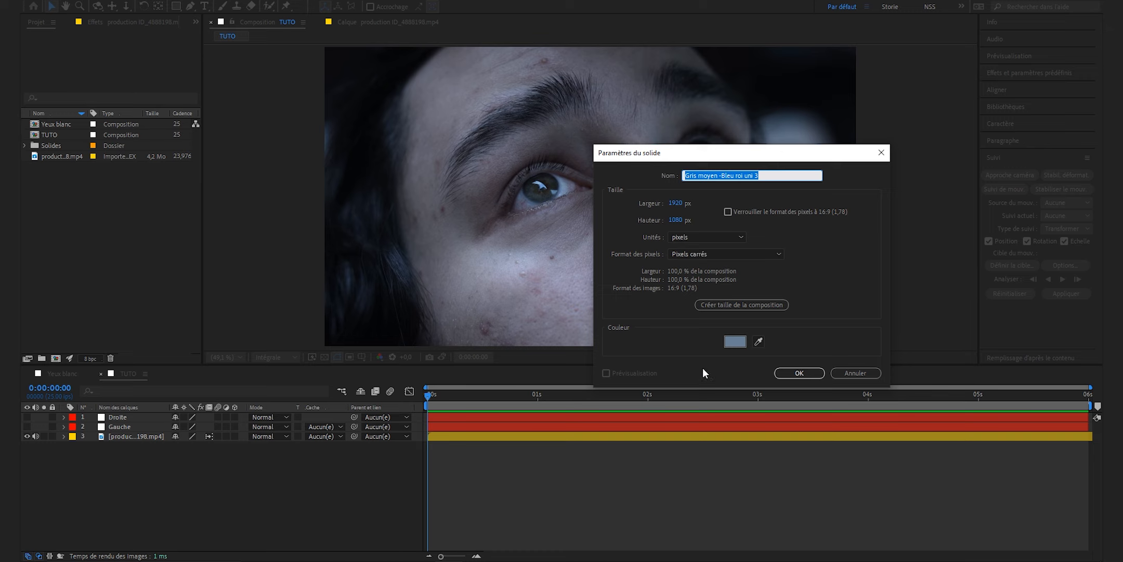
click(761, 341)
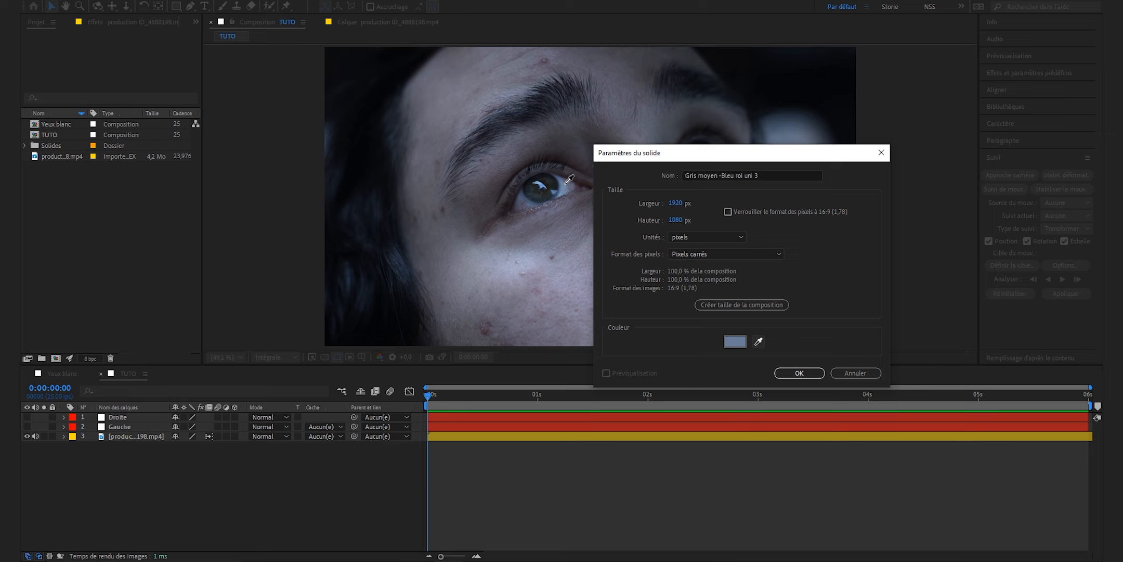
click(569, 179)
click(799, 372)
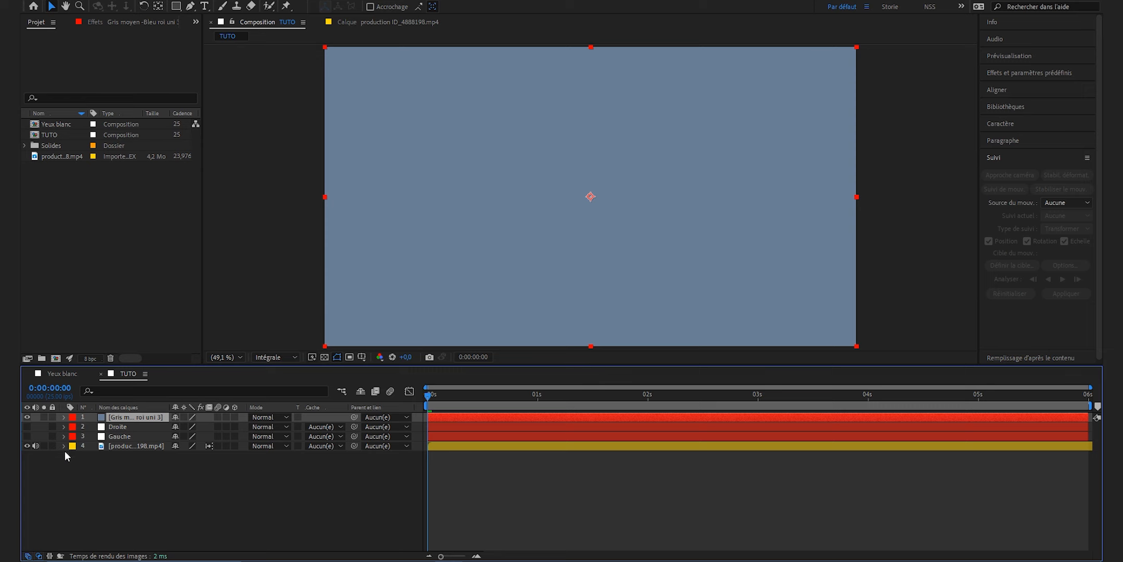
- Hide the solid and draw two Pen masks on it, one along the nearer eye's lid outline and a rounded one around its iris
click(27, 416)
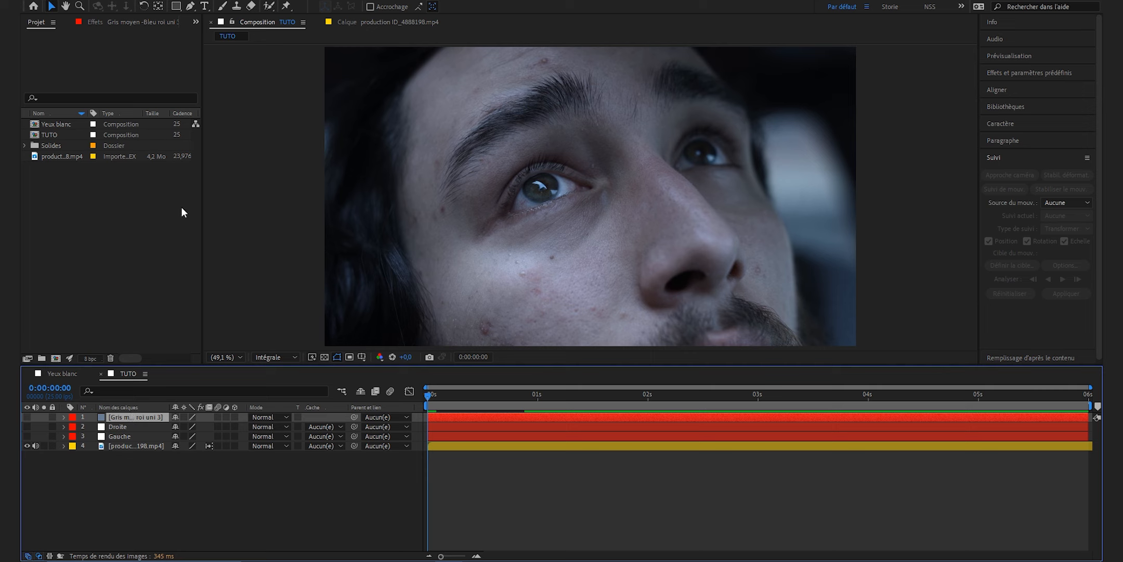
click(190, 6)
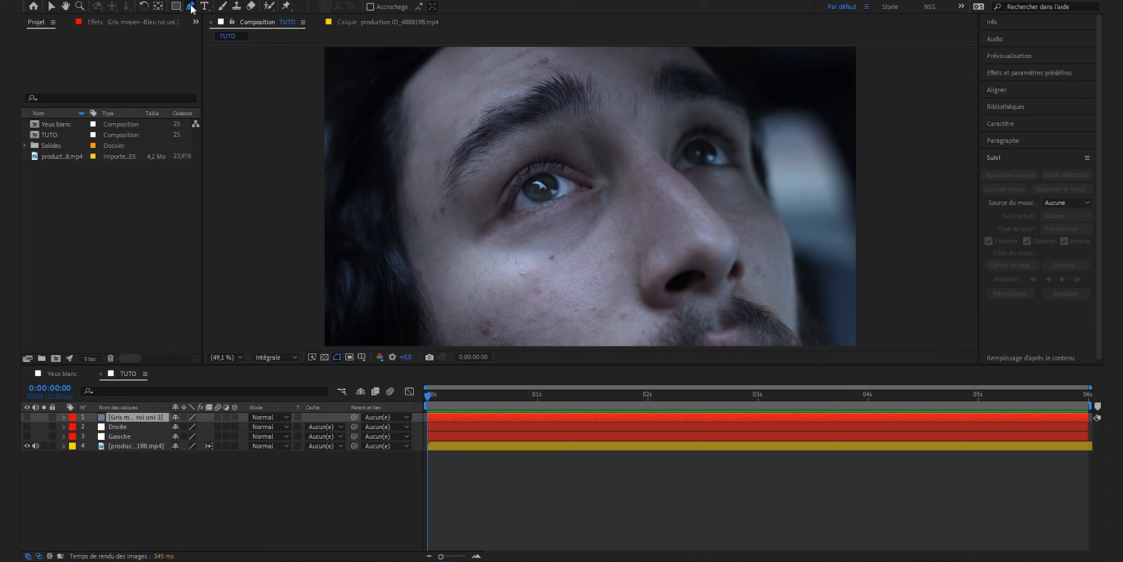
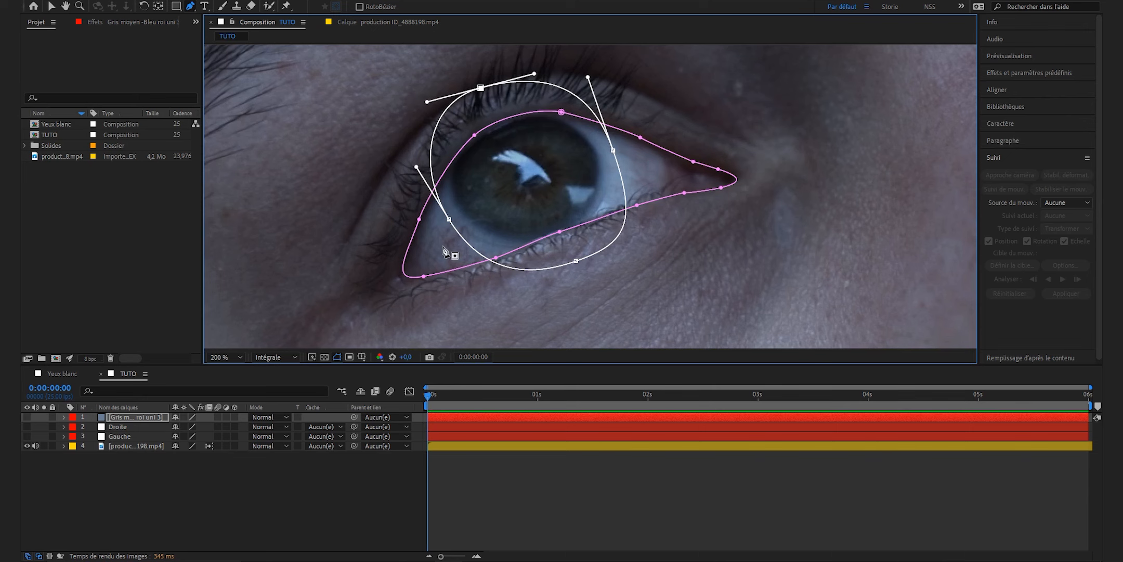
click(216, 492)
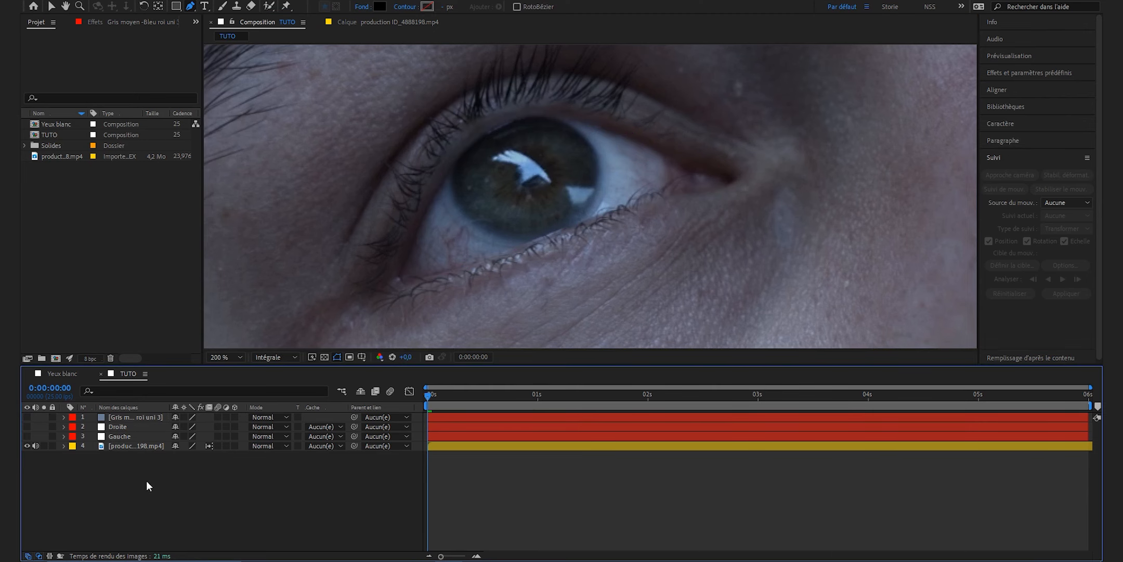
- Show the solid again and set Masque 2 to Intersection mode
click(27, 417)
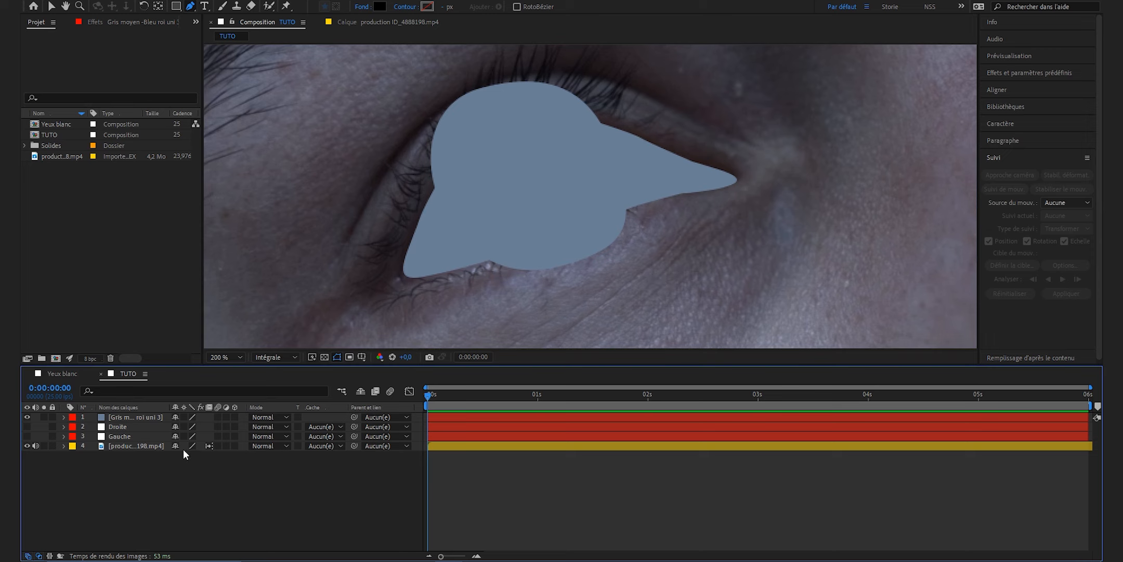
click(64, 417)
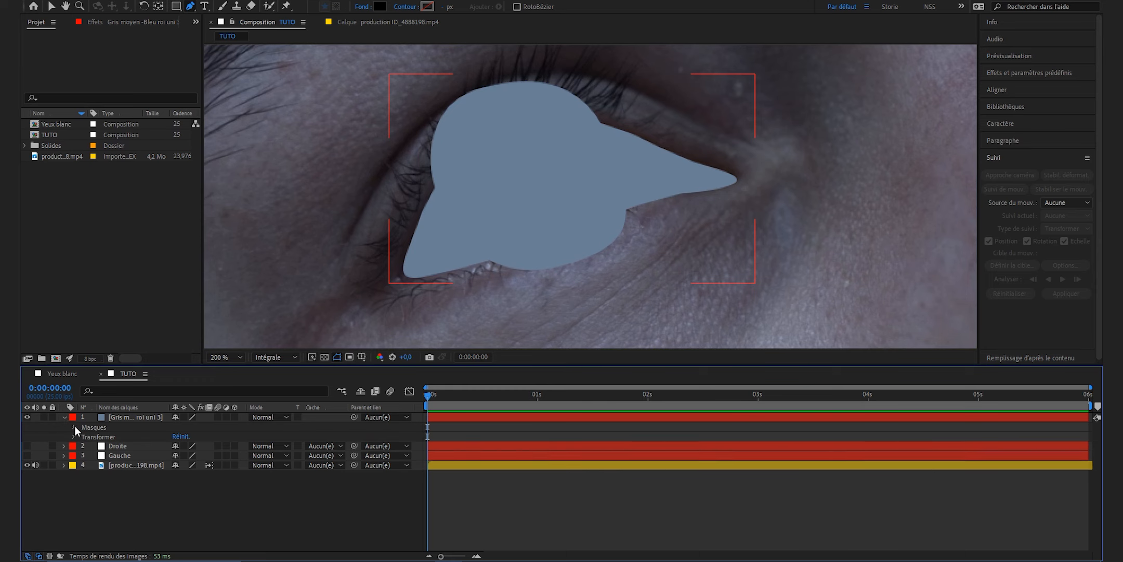
click(75, 427)
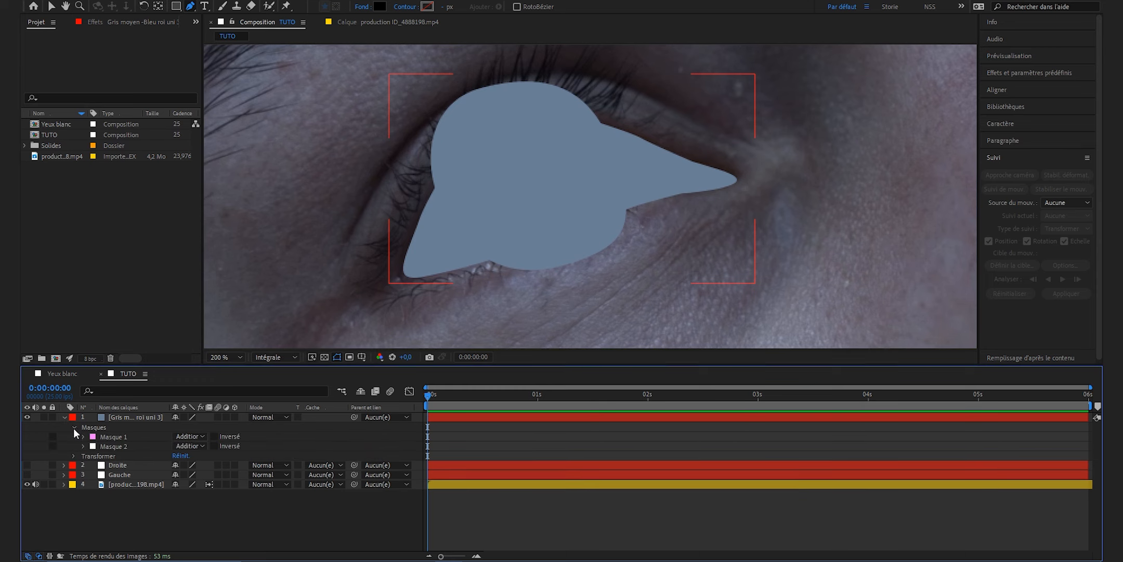
click(202, 441)
click(225, 495)
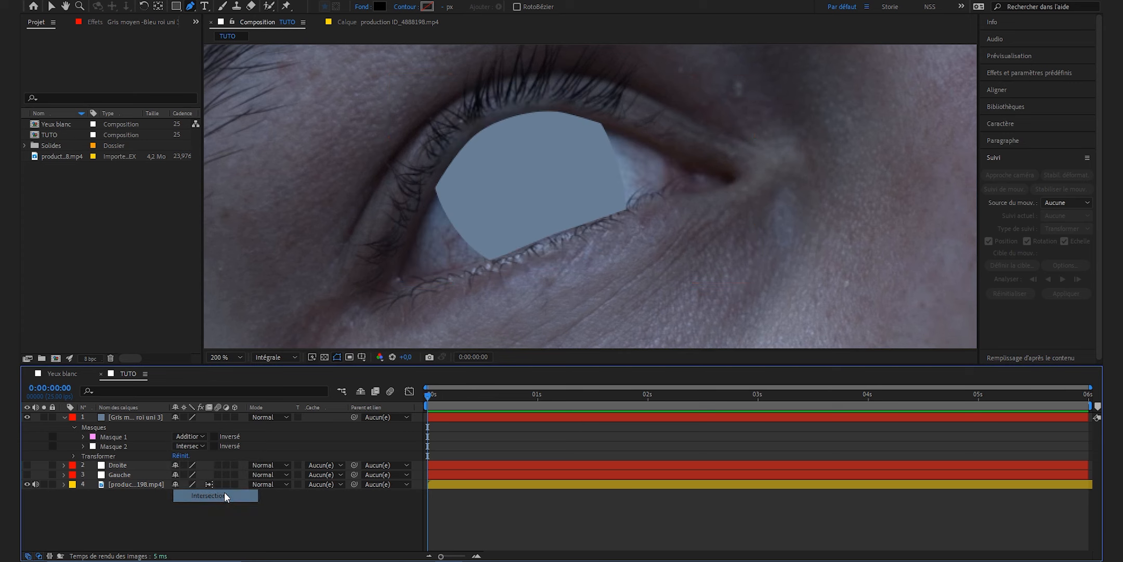
- Set the feather of Masque 2 to 47 pixels and its expansion to 10 pixels
click(92, 428)
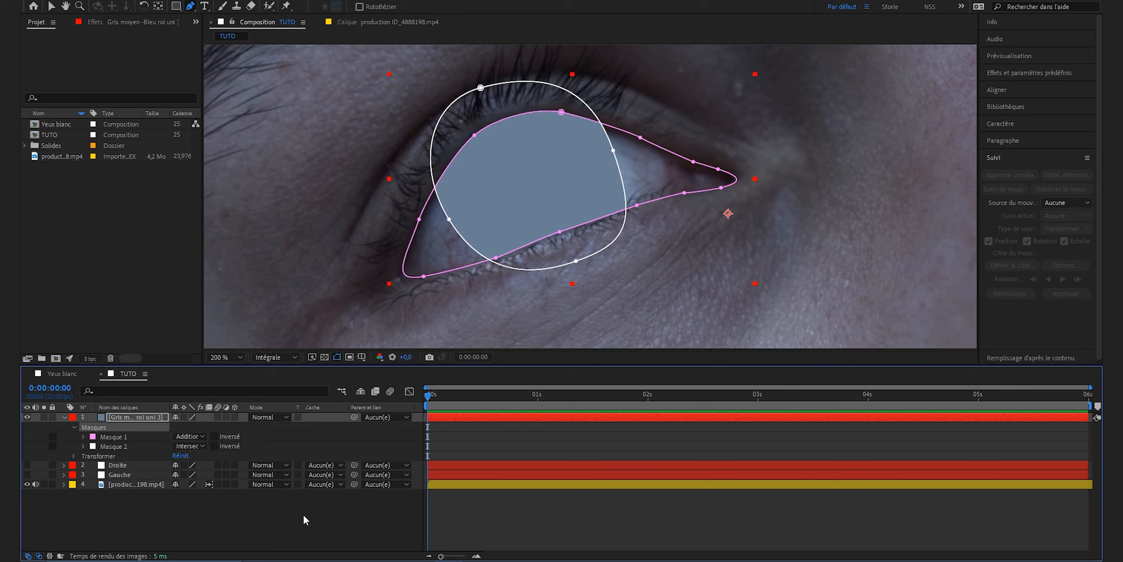
click(84, 445)
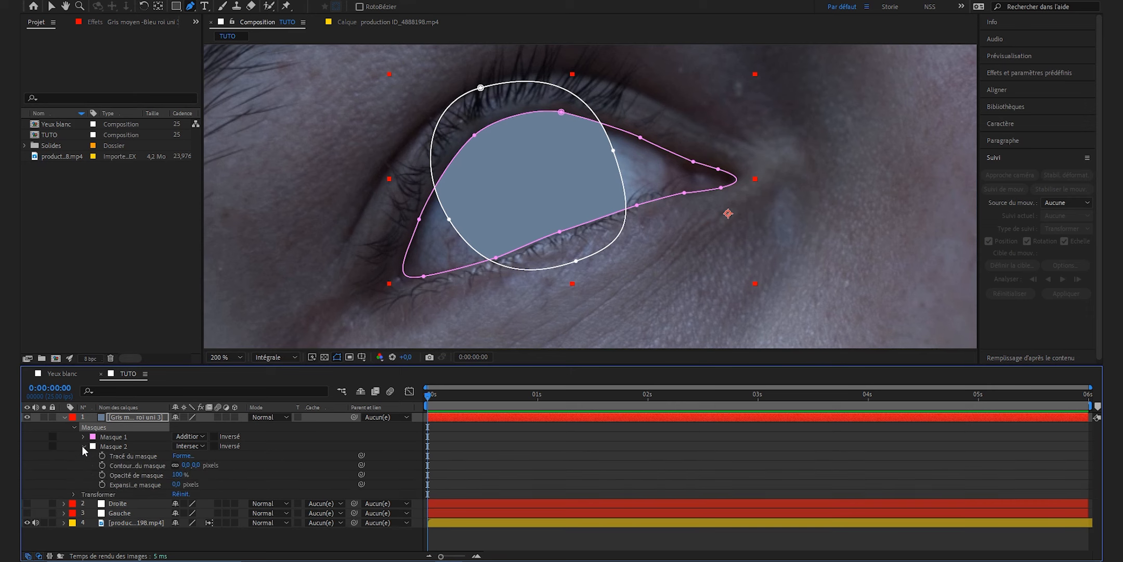
drag(185, 464, 187, 486)
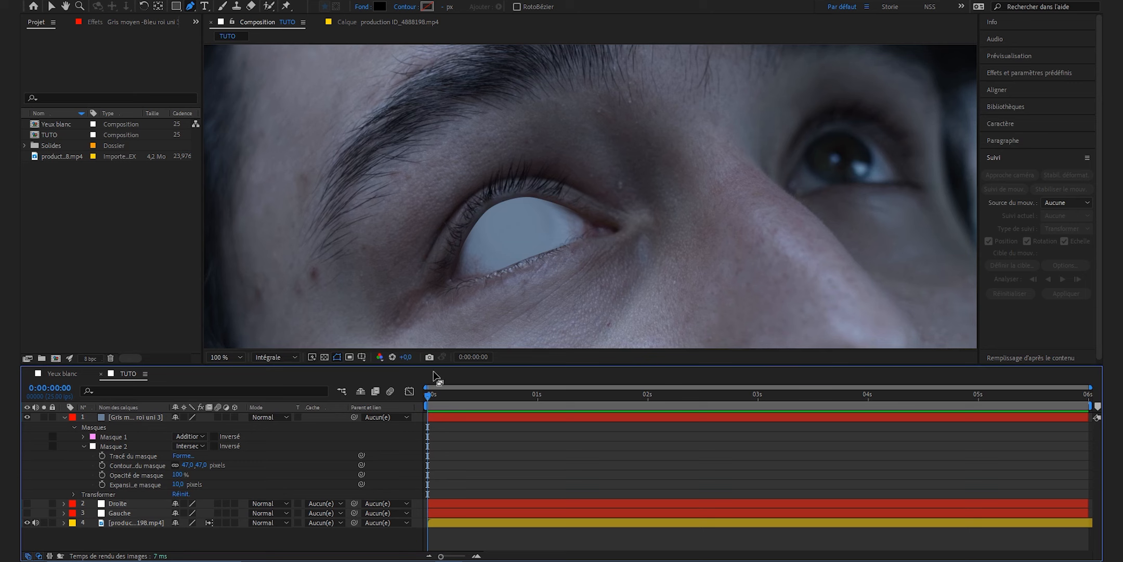
- Set the feather of Masque 1 to 3 pixels
click(84, 437)
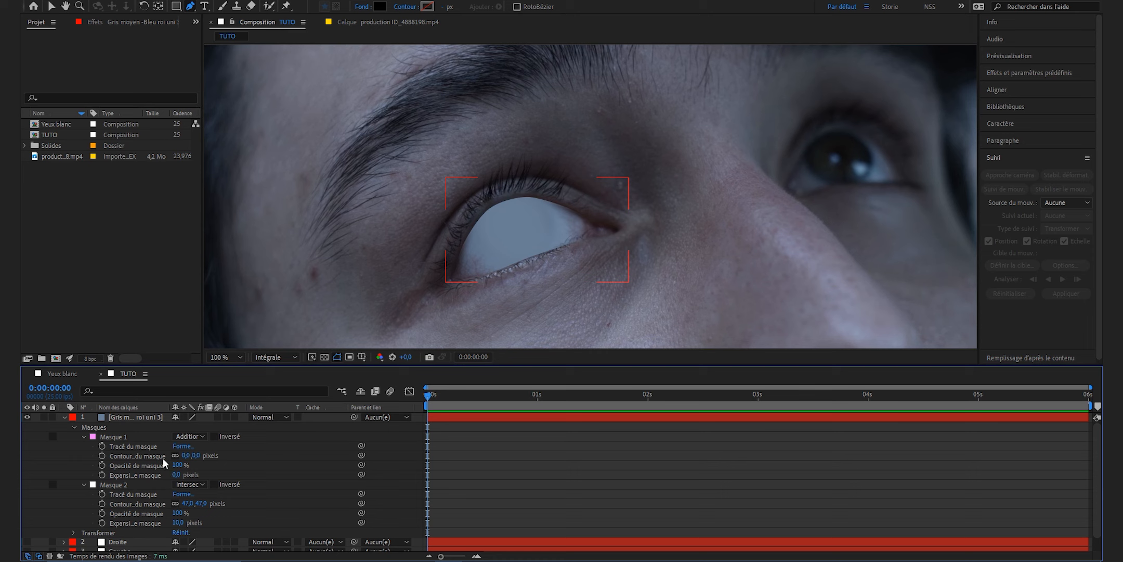
click(183, 456)
text(3)
key(Return)
- Apply the Gamme des dégradés effect to the solid and set its type to Radial
click(1020, 73)
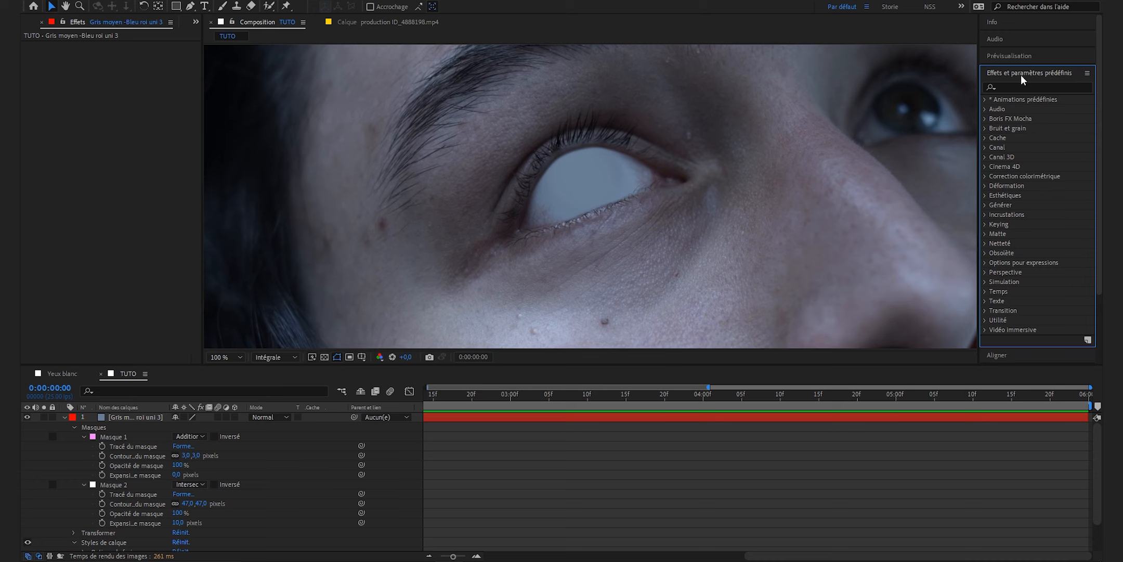
click(1022, 87)
text(gamme)
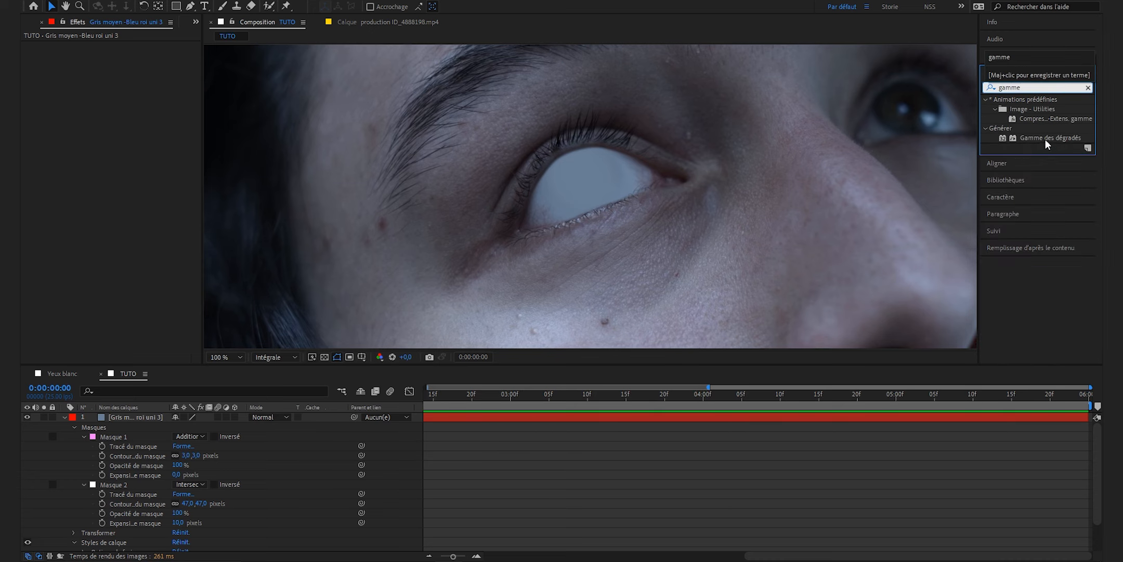
drag(1045, 139, 605, 165)
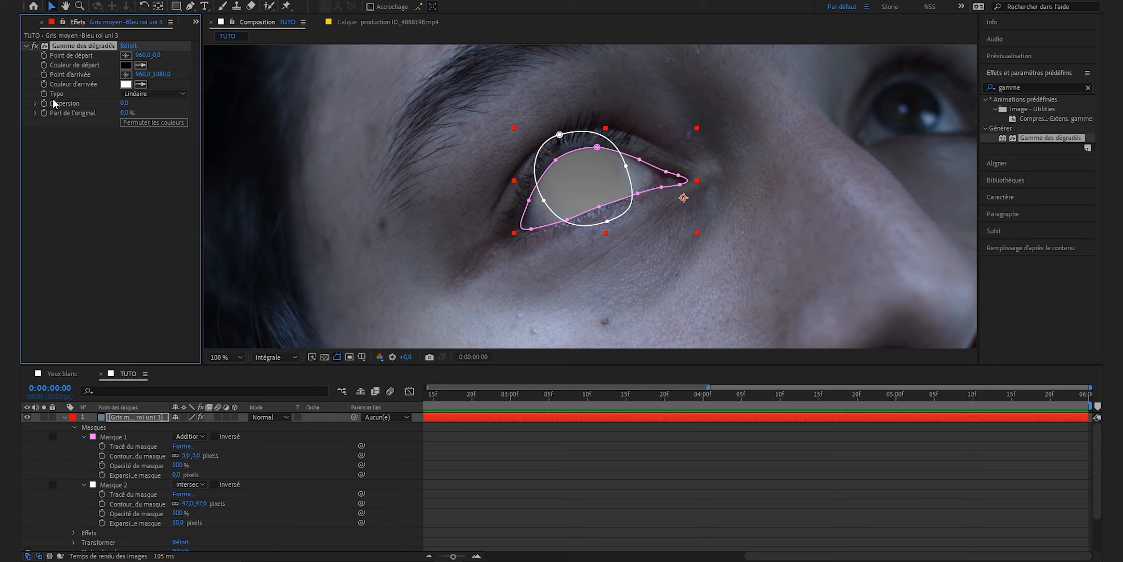
click(167, 91)
click(167, 118)
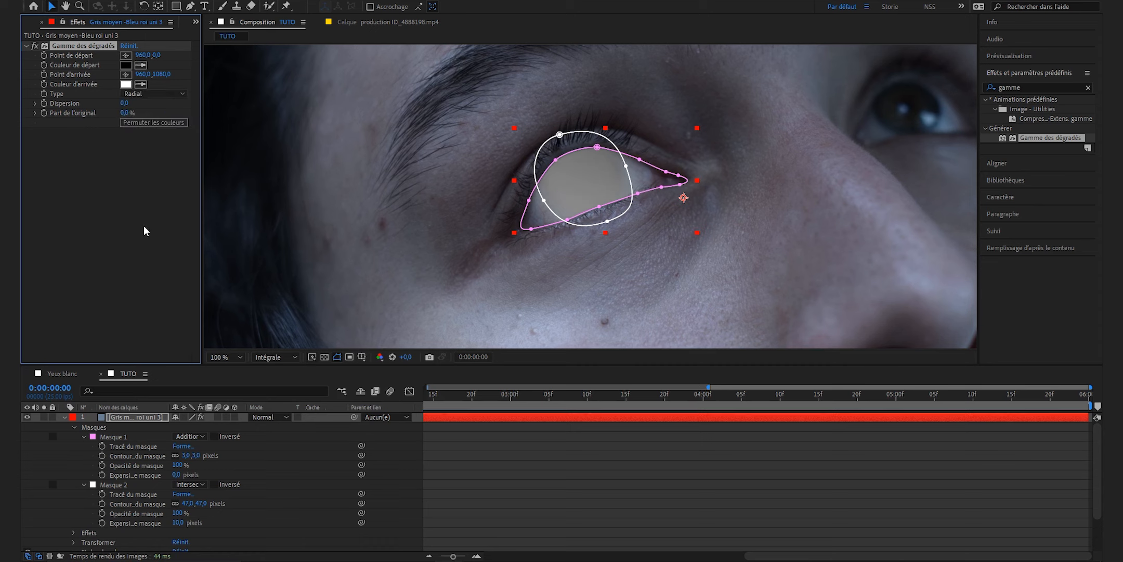
- Sample the gradient's start colour from the solid's blue-grey swatch and its end colour from the darker area at the eye's outer corner
click(140, 66)
click(102, 417)
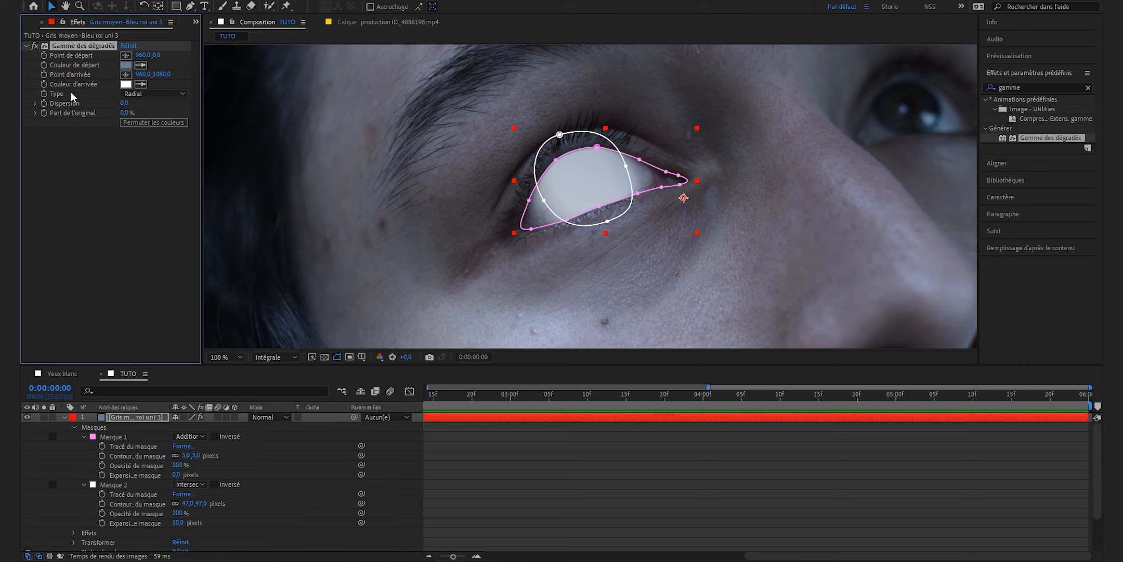
click(142, 84)
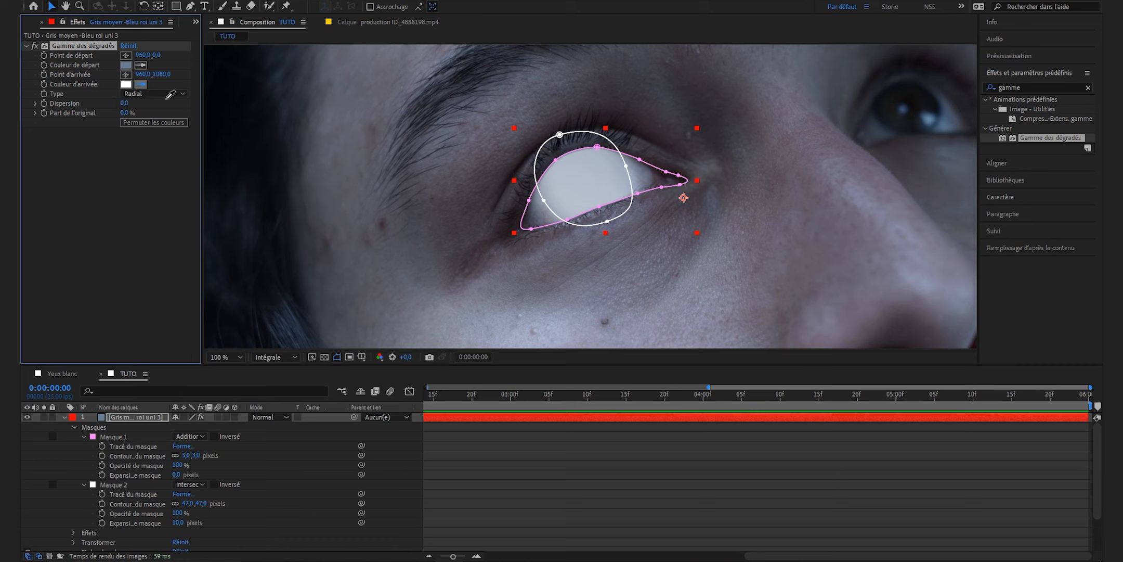
click(534, 217)
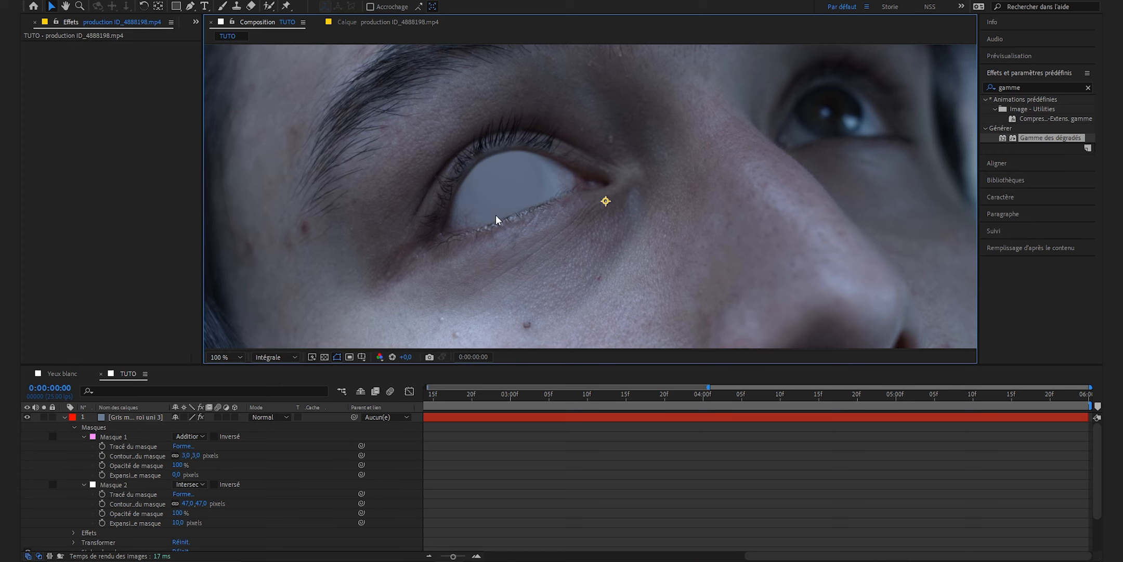
- Move the gradient's start point to about 788, 508 at the centre of the eye and its end point to about 815, 572 at the lower lid
scroll(496, 214, down, 4)
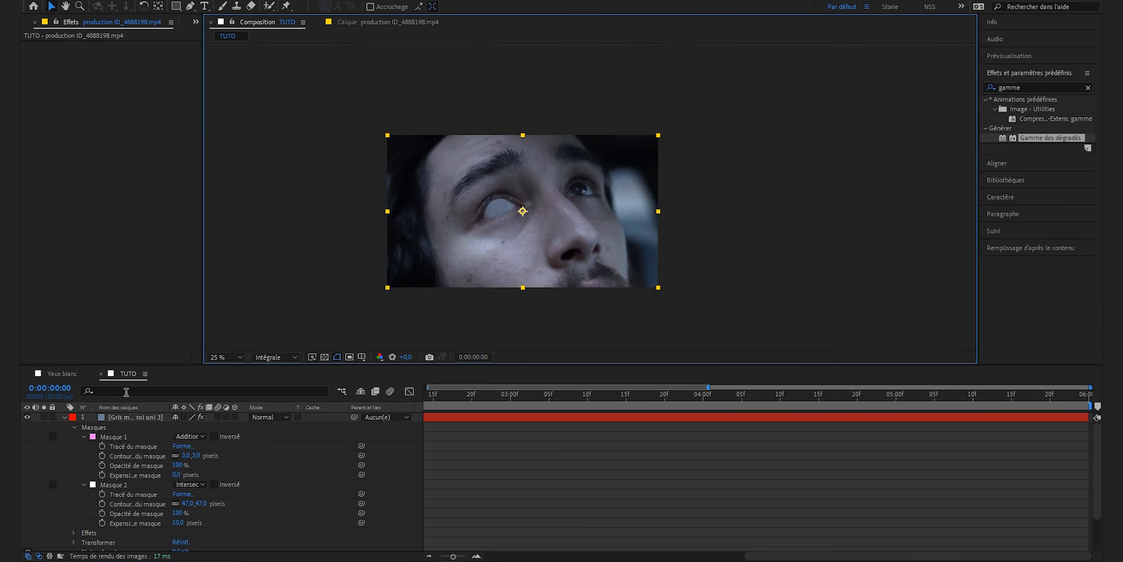
click(130, 417)
click(88, 42)
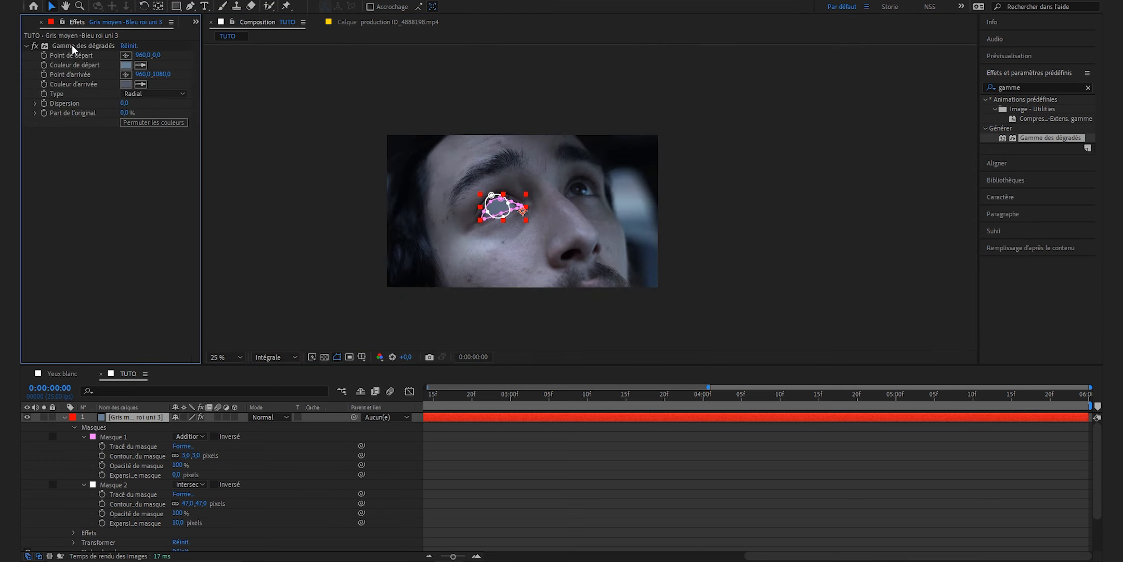
click(72, 44)
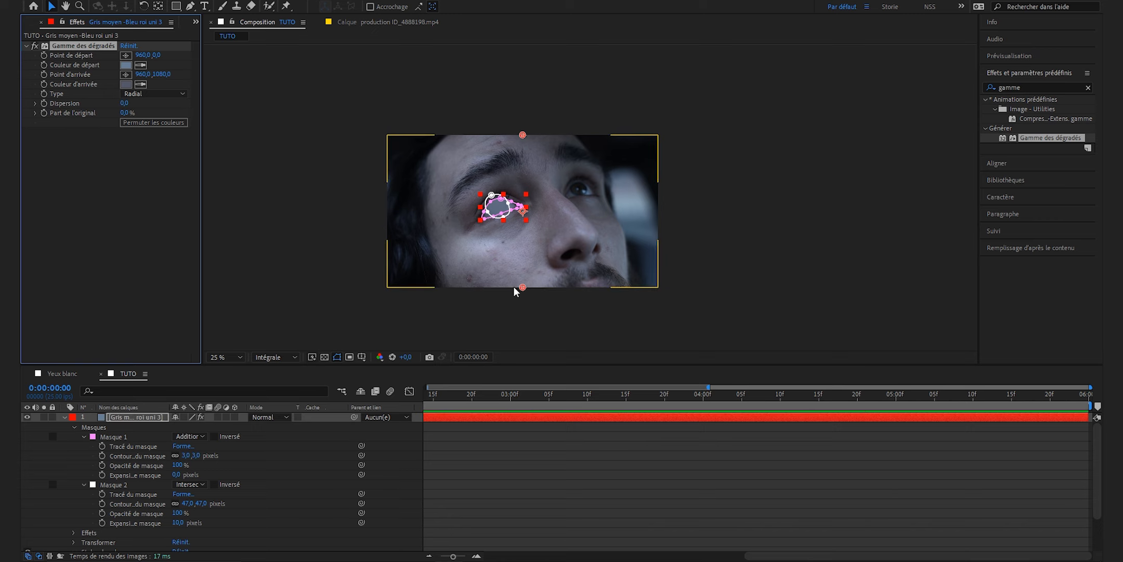
drag(523, 135, 499, 207)
drag(522, 288, 502, 216)
scroll(503, 216, up, 4)
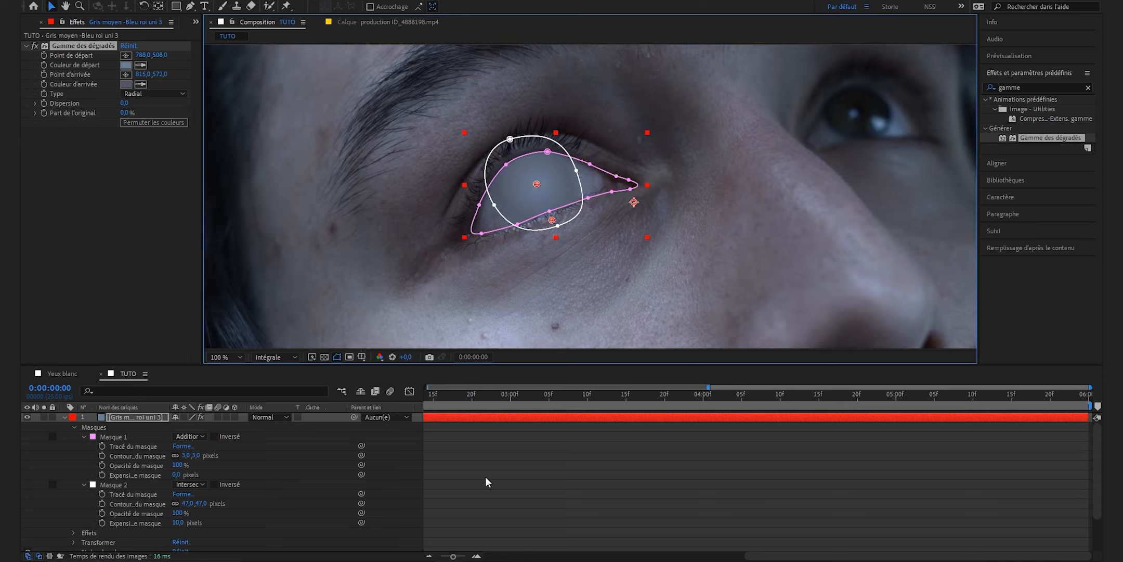
- Set the feather of Masque 2 to 40 pixels and move the gradient's end point to about 680, 596 at the eye's outer corner
click(509, 454)
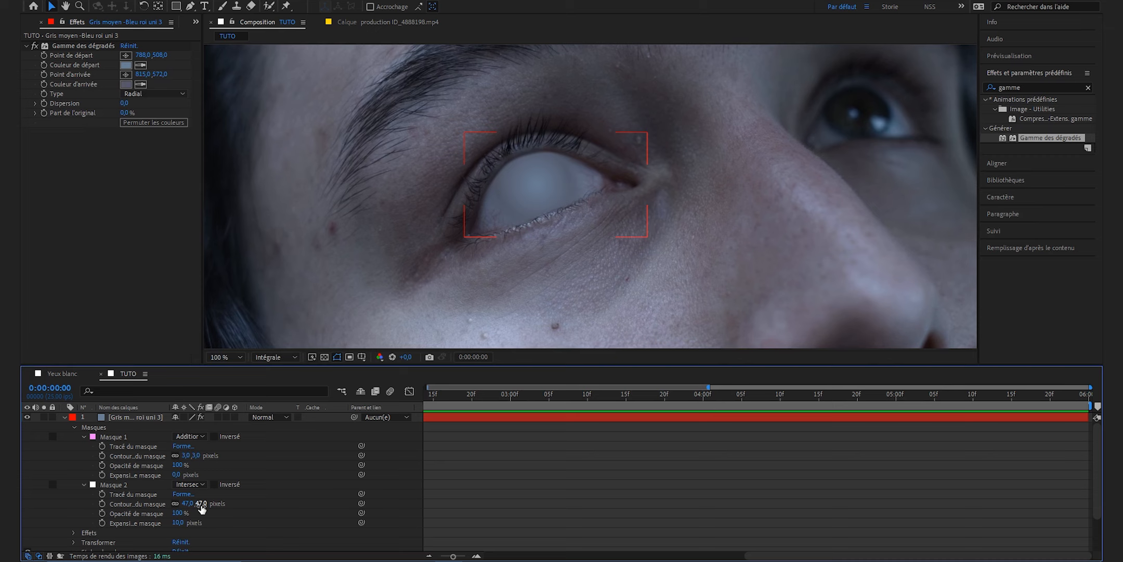
drag(202, 507, 198, 507)
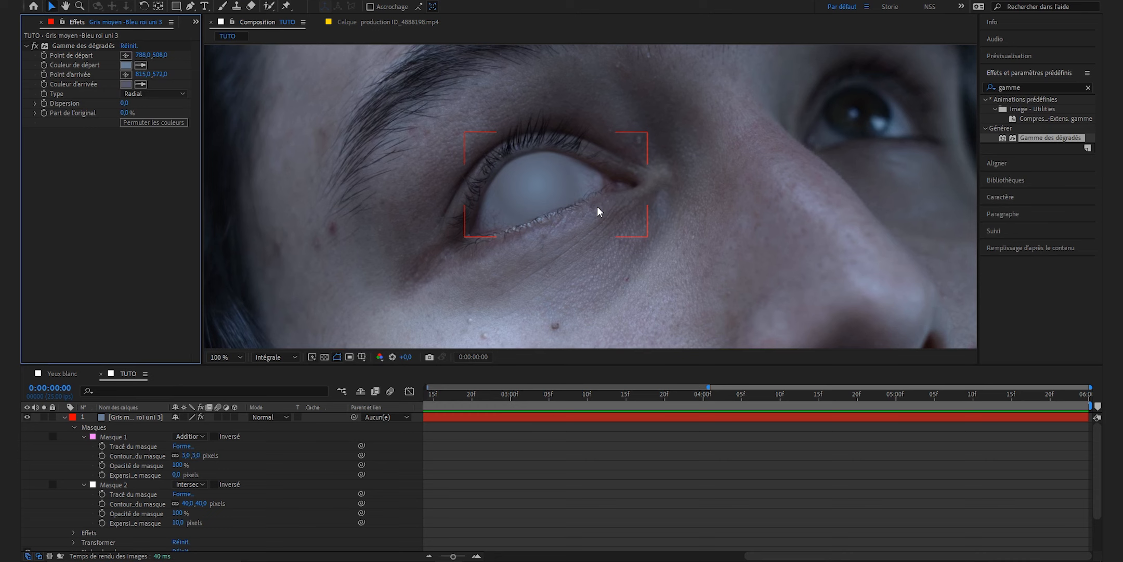
click(86, 45)
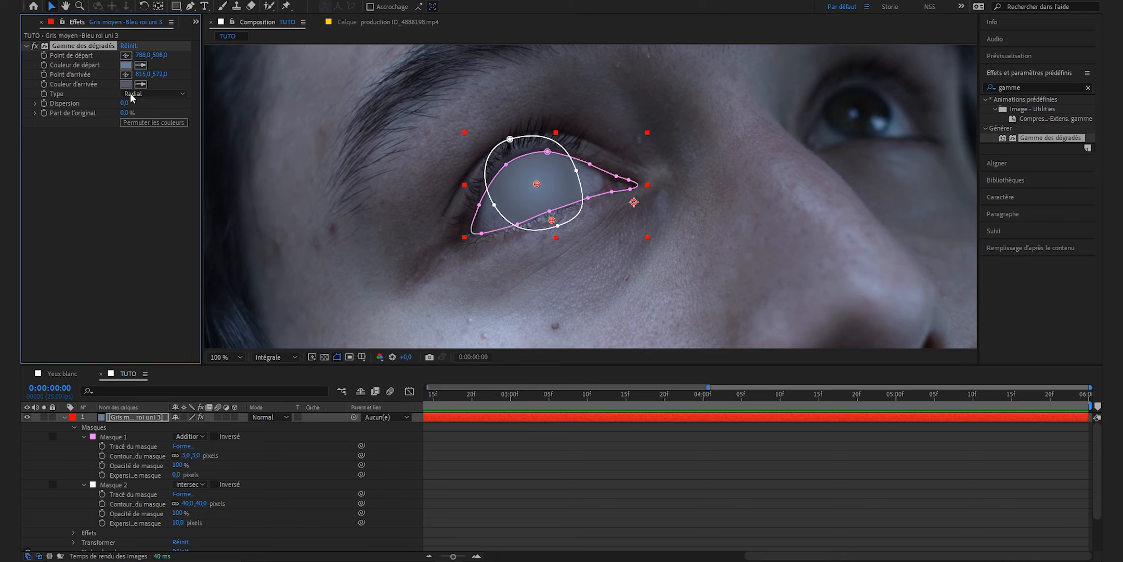
drag(556, 222, 480, 230)
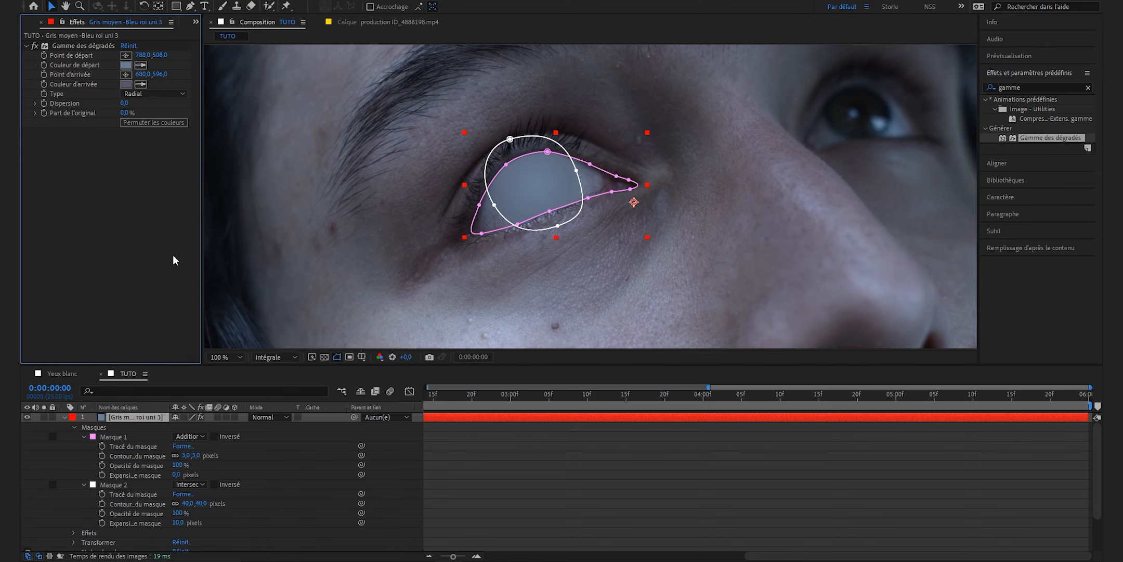
click(521, 464)
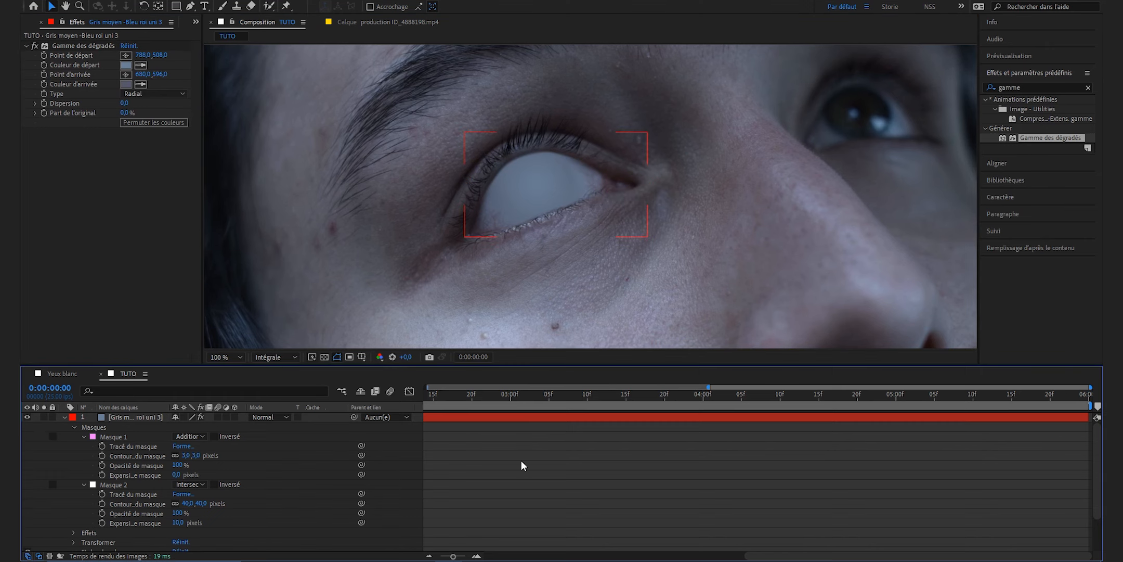
- Add the Ombre interne layer style to the eye solid and expand its settings
right_click(134, 417)
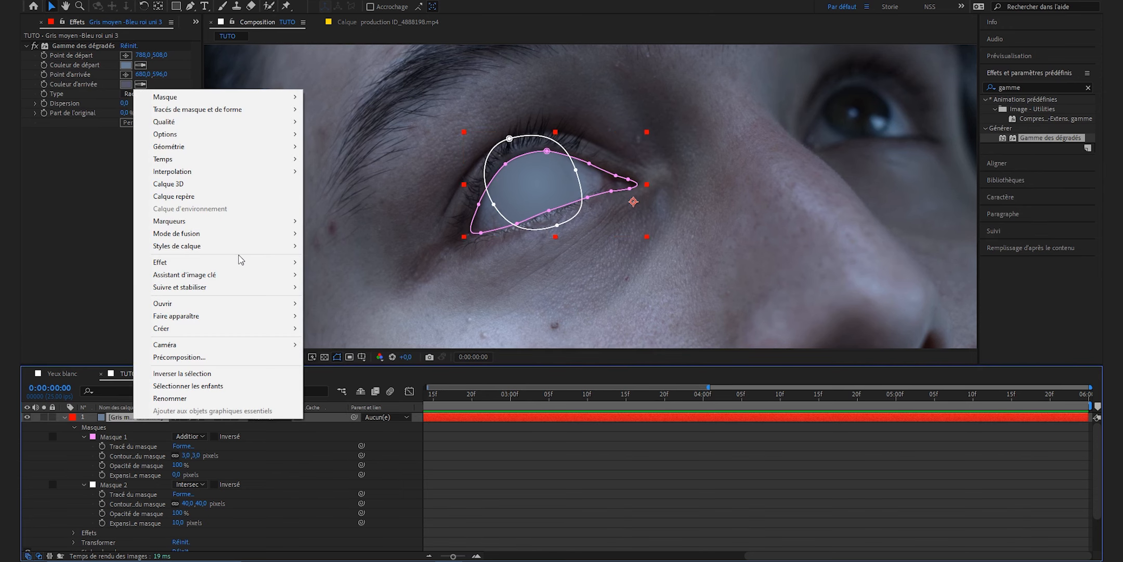
mouse_move(242, 246)
click(378, 300)
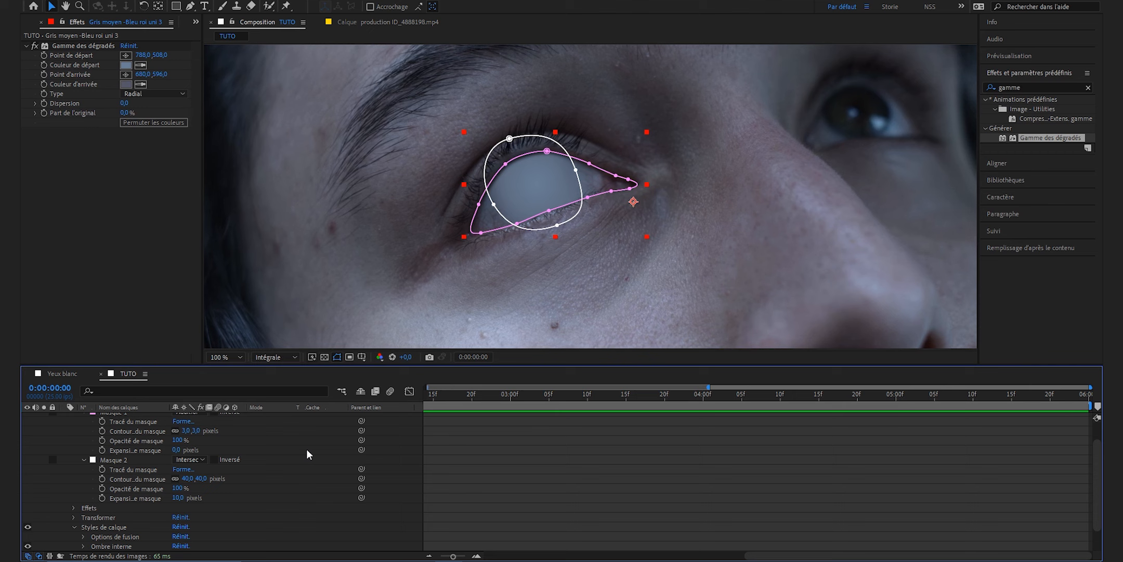
scroll(307, 450, down, 2)
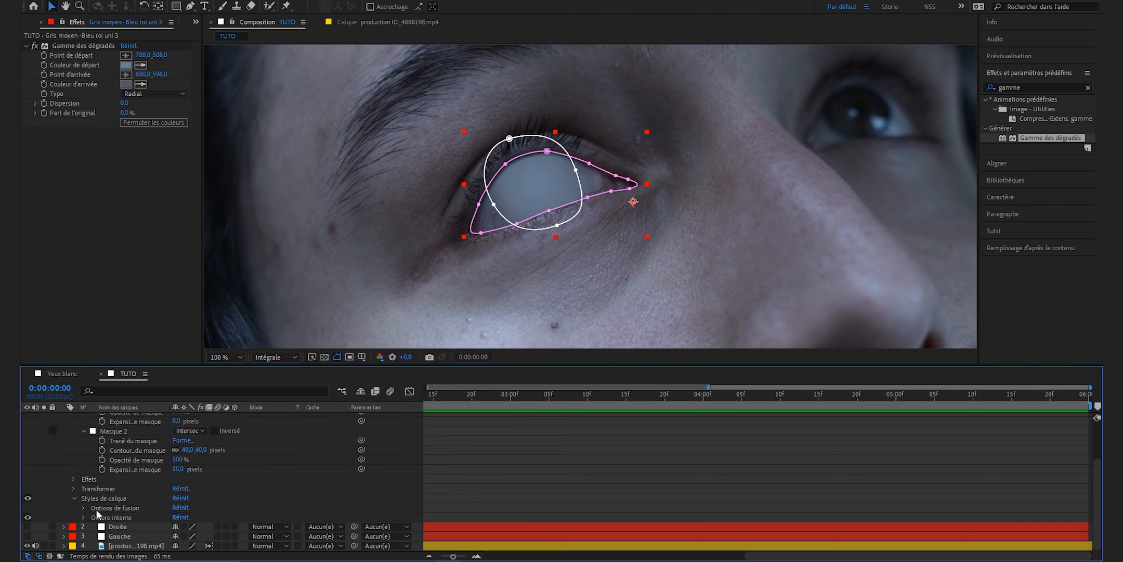
click(83, 518)
scroll(82, 517, down, 3)
scroll(87, 519, down, 2)
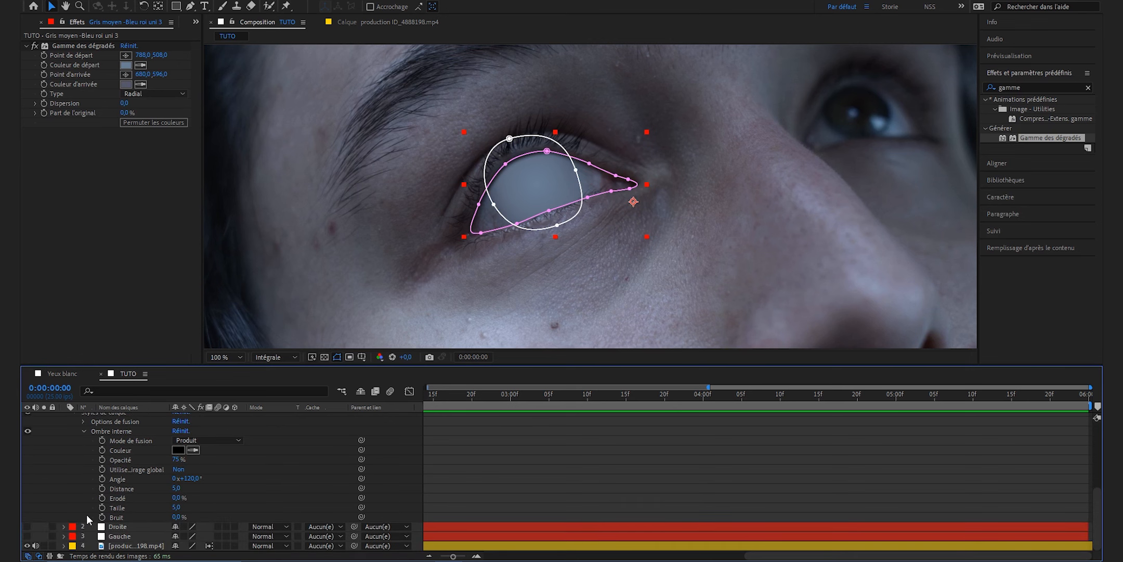
click(87, 515)
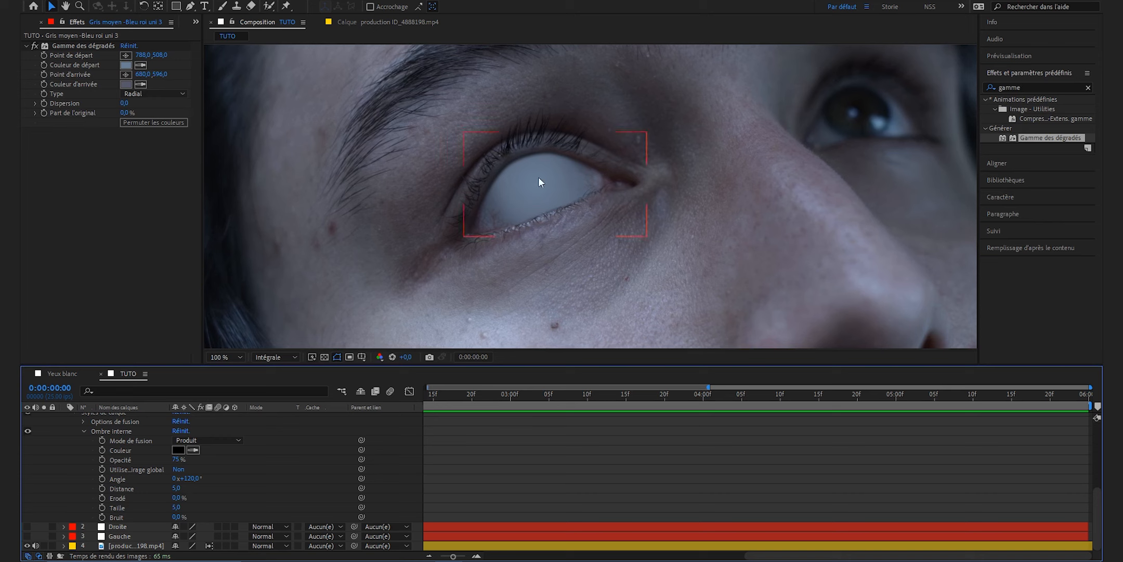
- Set the inner shadow's opacity to 60 %, its angle to 108° and its size to 15
click(178, 460)
text(60)
key(Return)
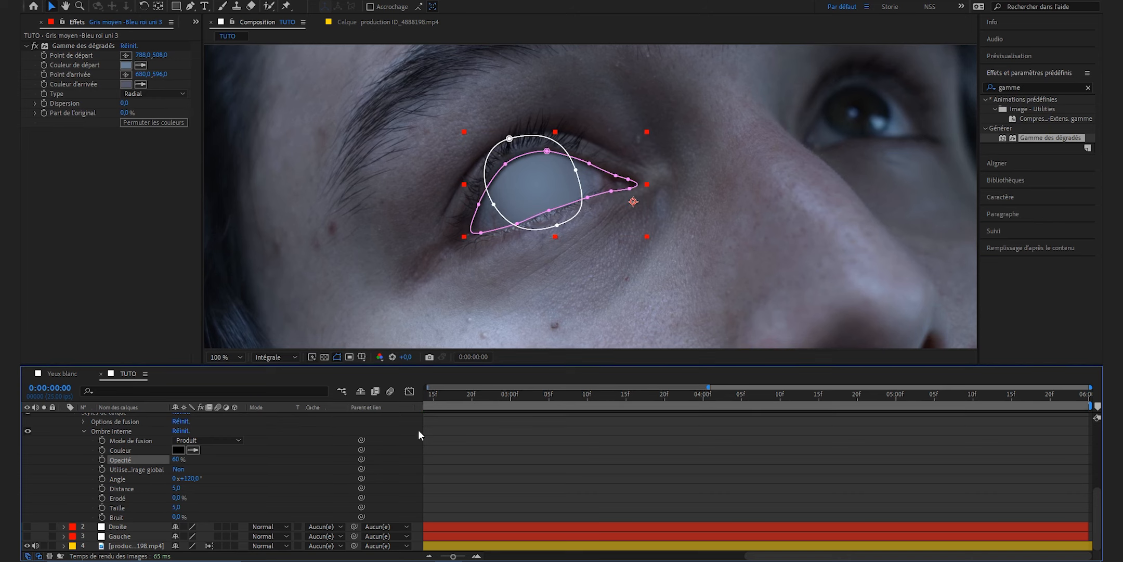
click(557, 443)
drag(190, 479, 234, 527)
mouse_move(177, 507)
mouse_down()
mouse_move(207, 503)
mouse_move(184, 508)
mouse_up()
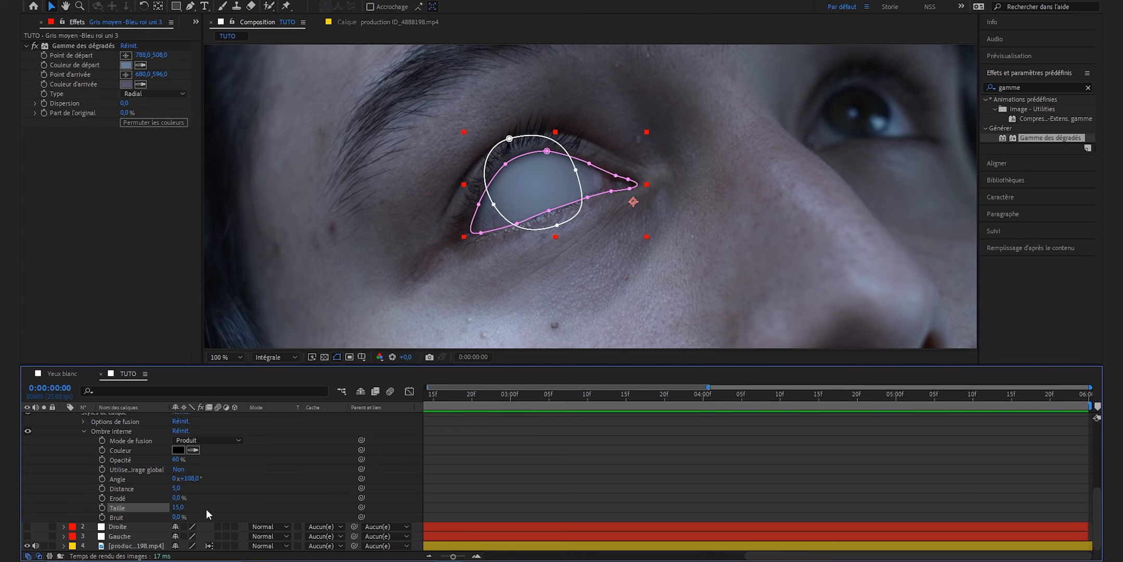
click(541, 487)
- Add the Incrustation de dégradé layer style to the eye solid and reduce its scale to 17 %
scroll(253, 457, up, 5)
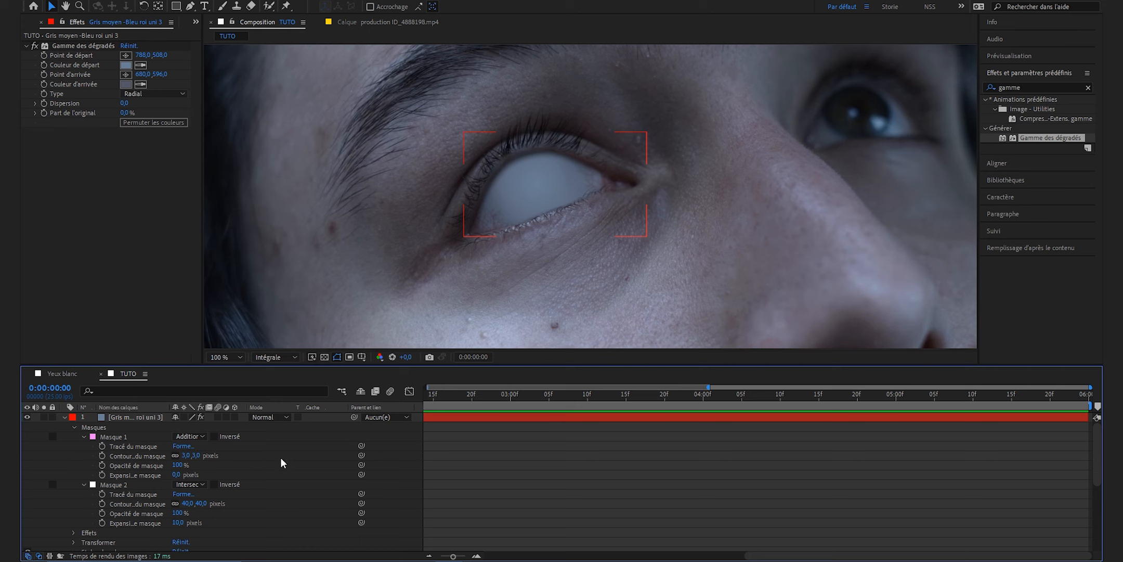
right_click(138, 416)
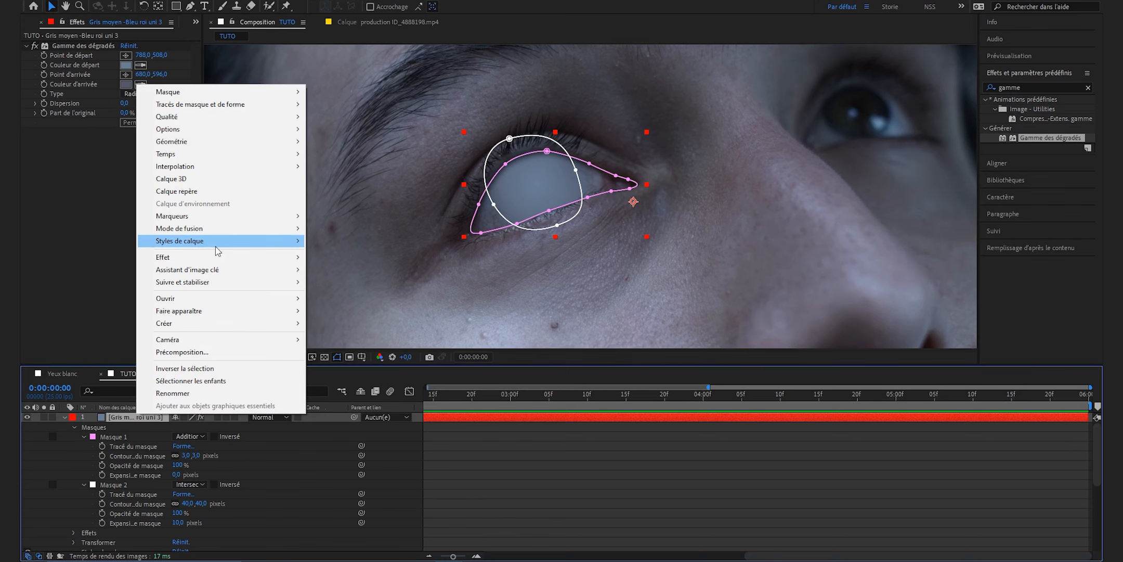
mouse_move(256, 249)
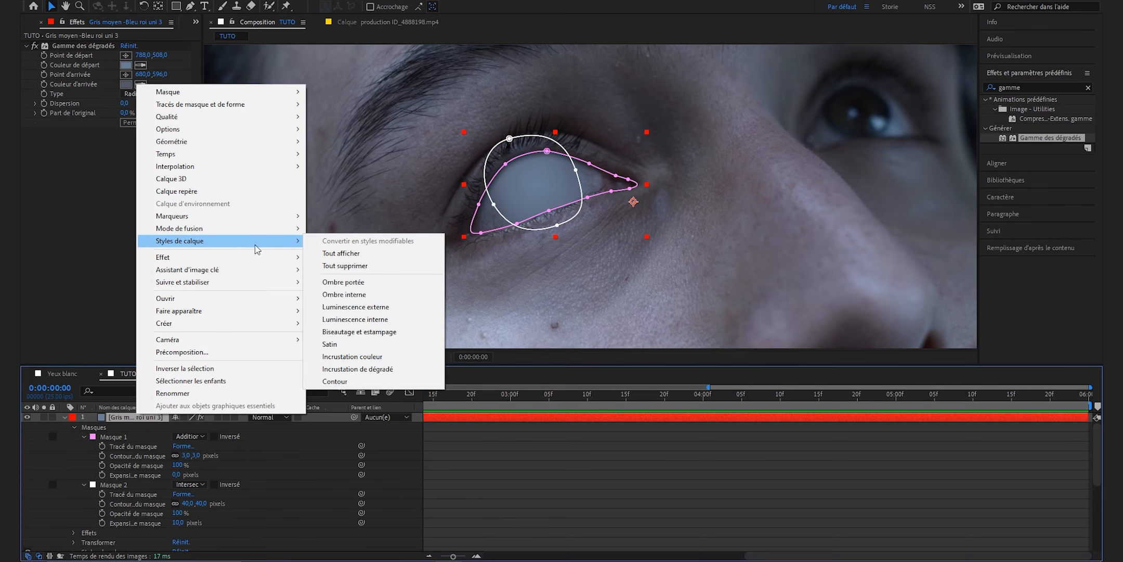
click(379, 369)
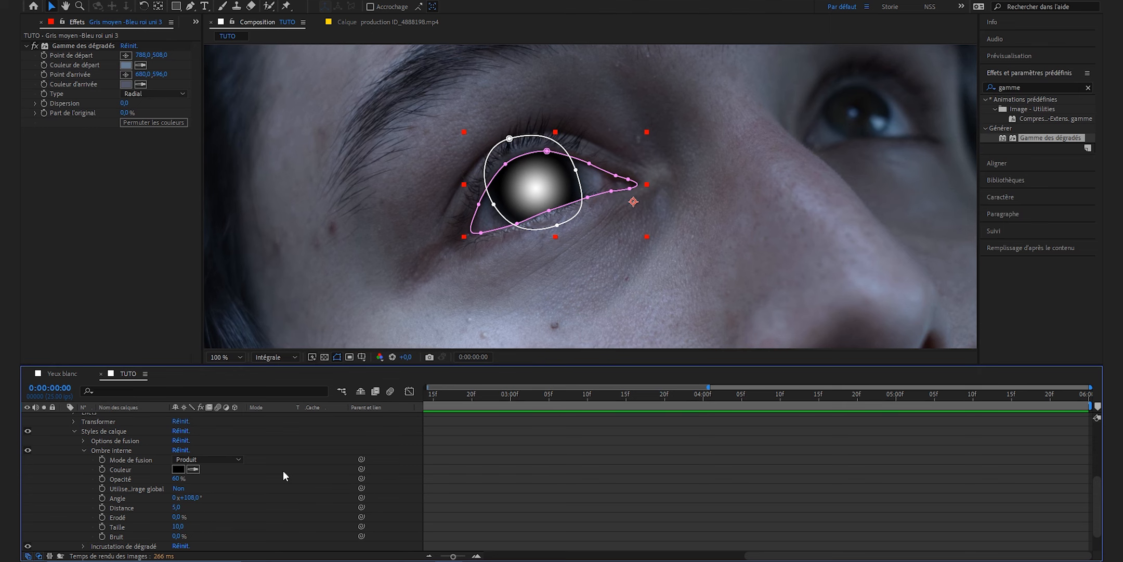
scroll(282, 475, down, 1)
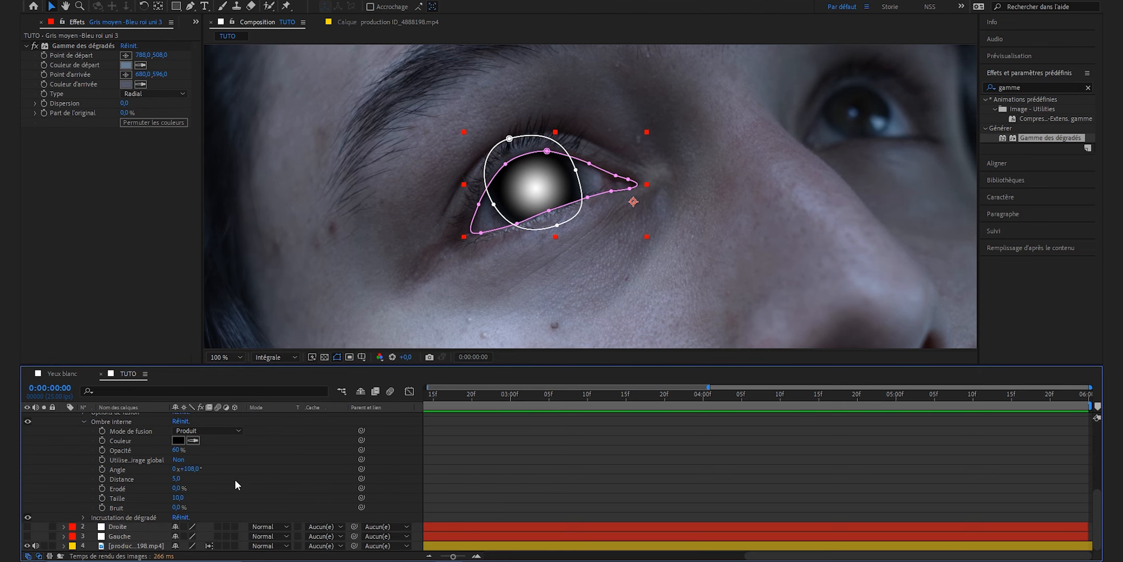
click(84, 517)
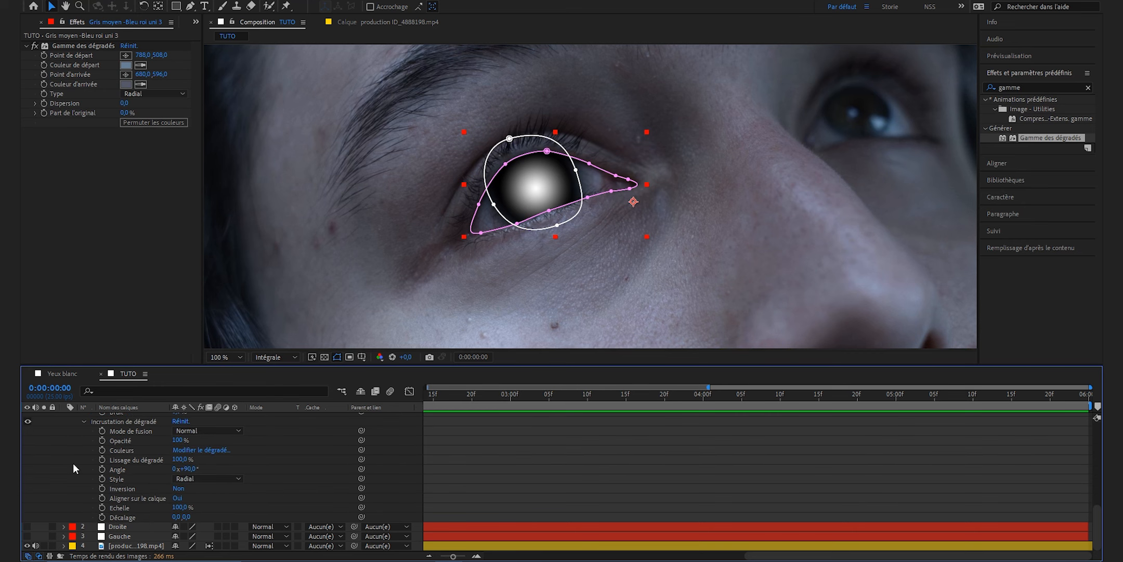
drag(179, 507, 141, 511)
click(178, 507)
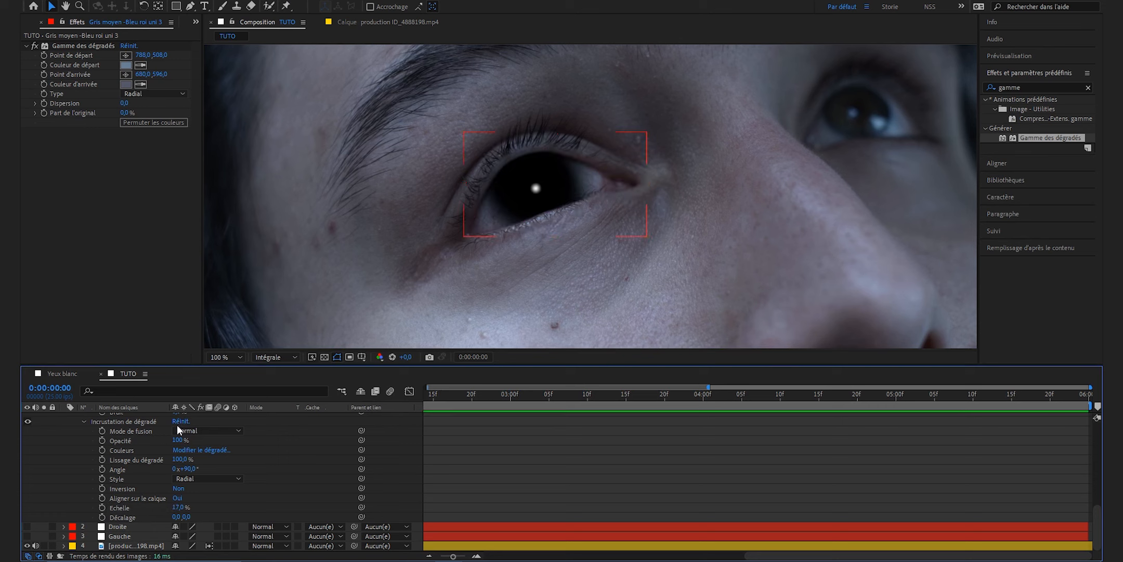
- Set the gradient overlay's blending mode to Eclaircir, its scale to 23 % and its opacity to 40 %
click(189, 430)
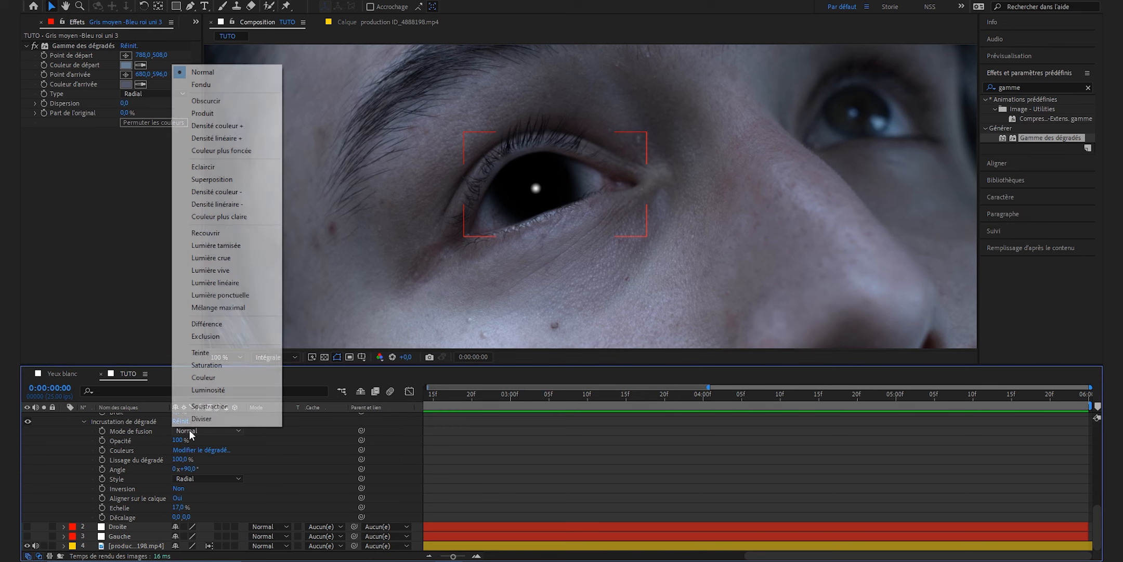
click(217, 167)
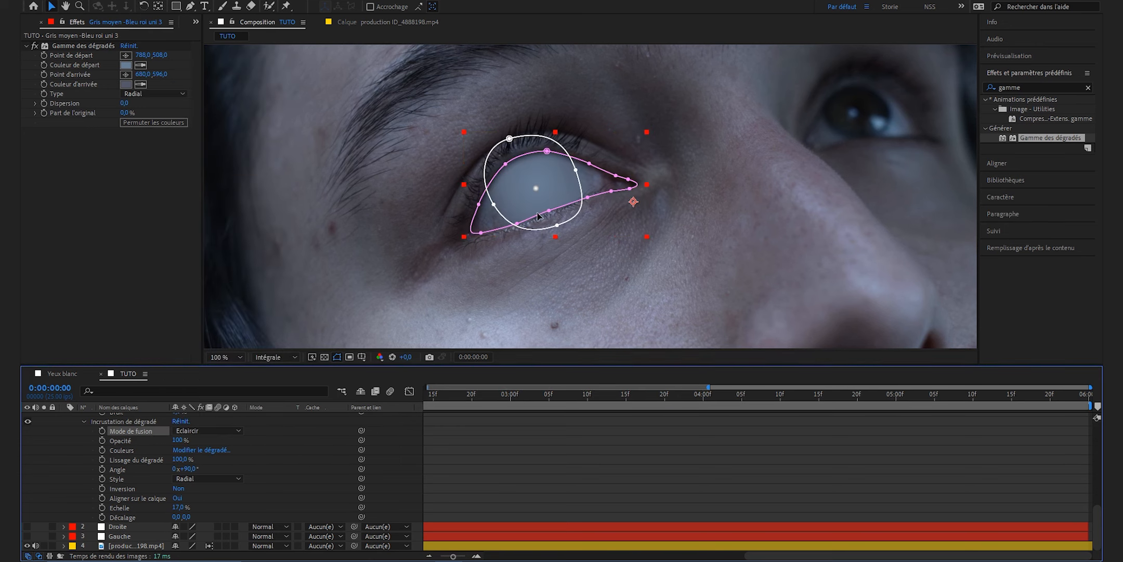
drag(174, 507, 178, 507)
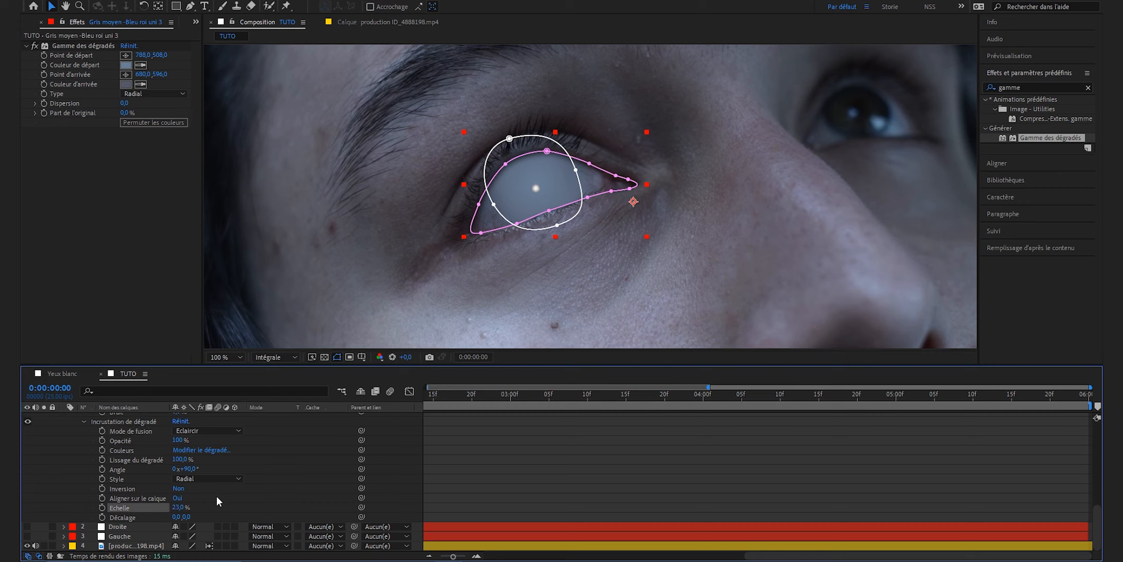
click(178, 440)
text(40)
key(Return)
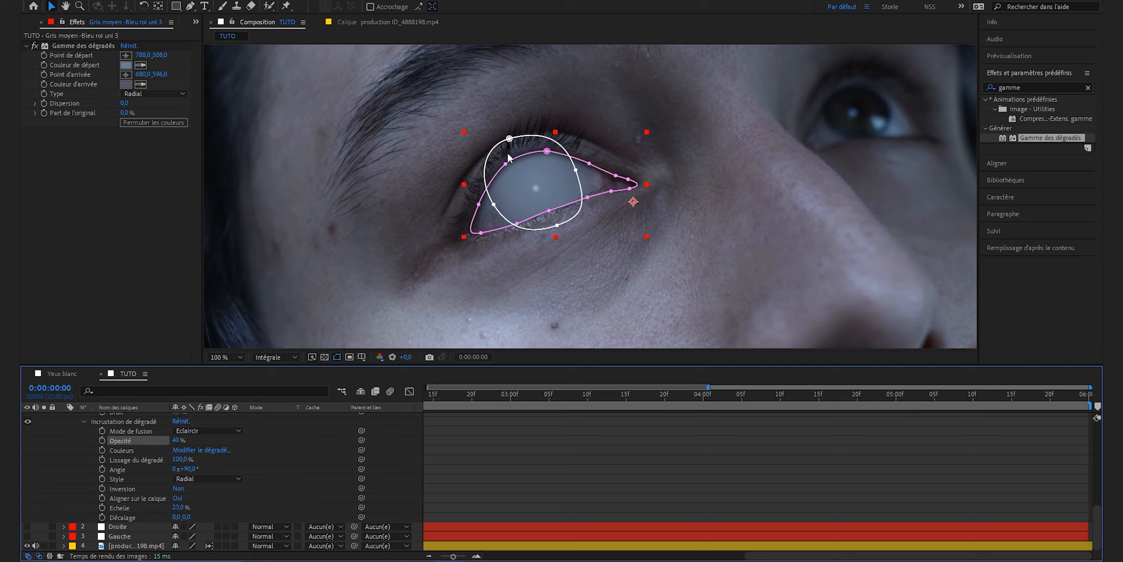
- Replace the overlay gradient's white with the start colour sampled from Gamme des dégradés, lightened to AAC0DB
click(212, 450)
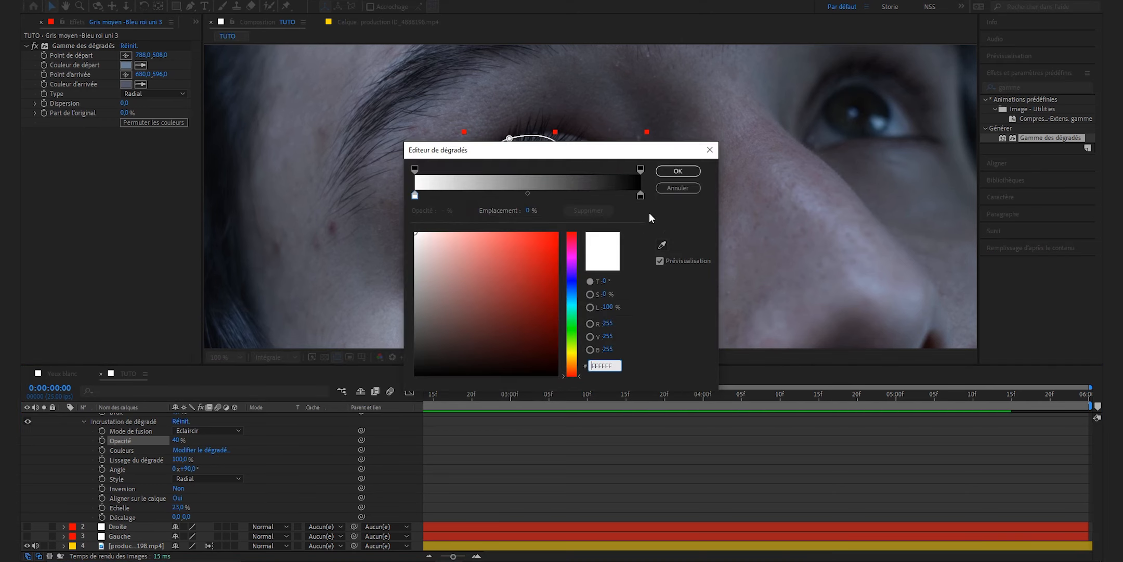
click(662, 245)
click(126, 65)
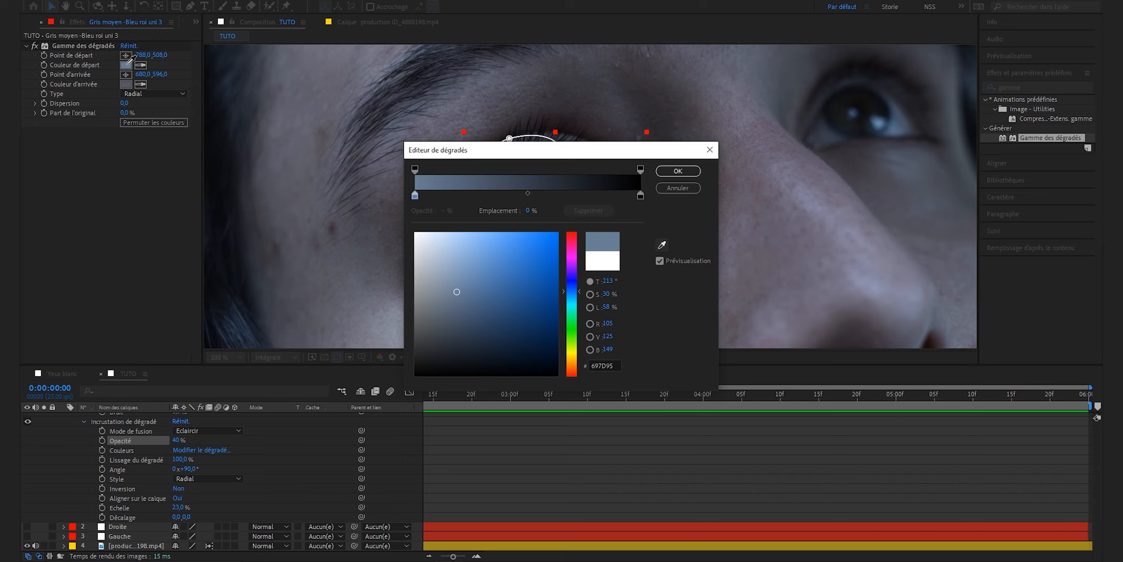
click(454, 290)
drag(454, 290, 446, 252)
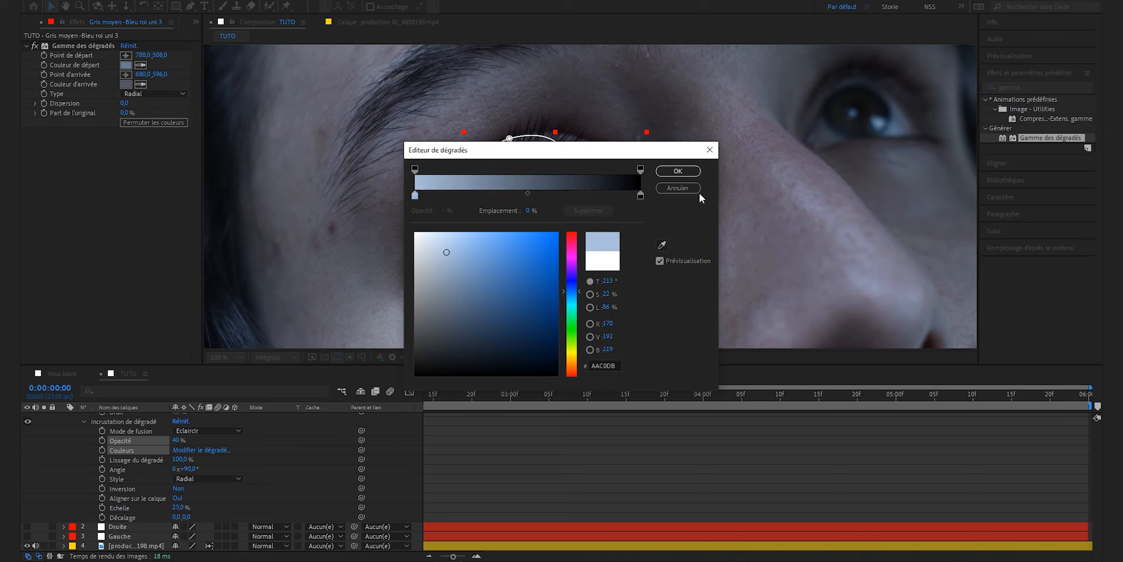
click(677, 172)
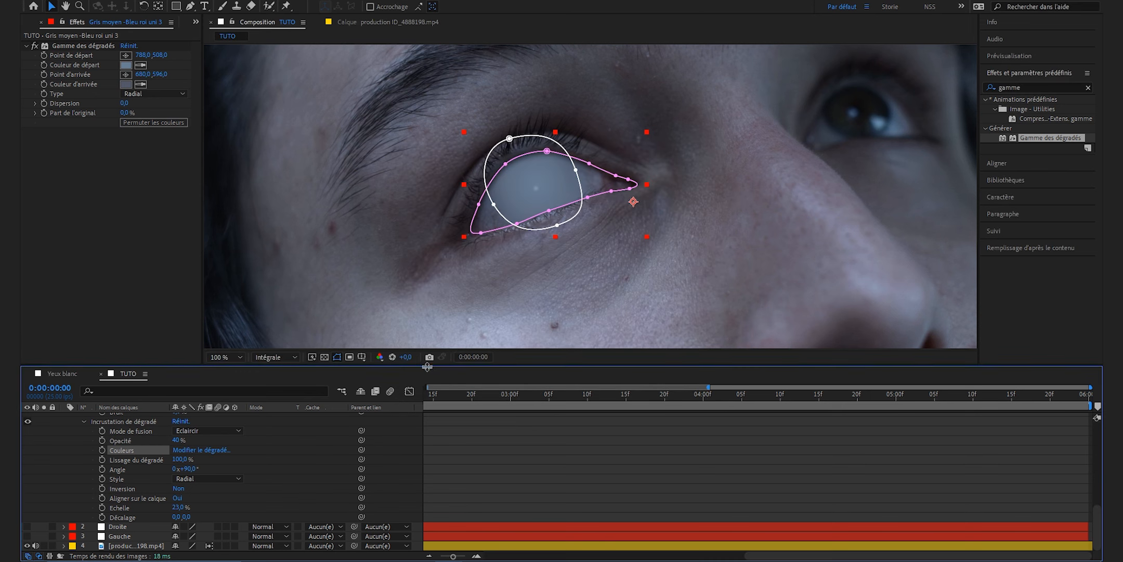
- Shift the gradient overlay's offset to -21, 0 and set its scale to 27 %
mouse_move(178, 507)
mouse_down()
mouse_move(198, 507)
mouse_move(166, 519)
mouse_up()
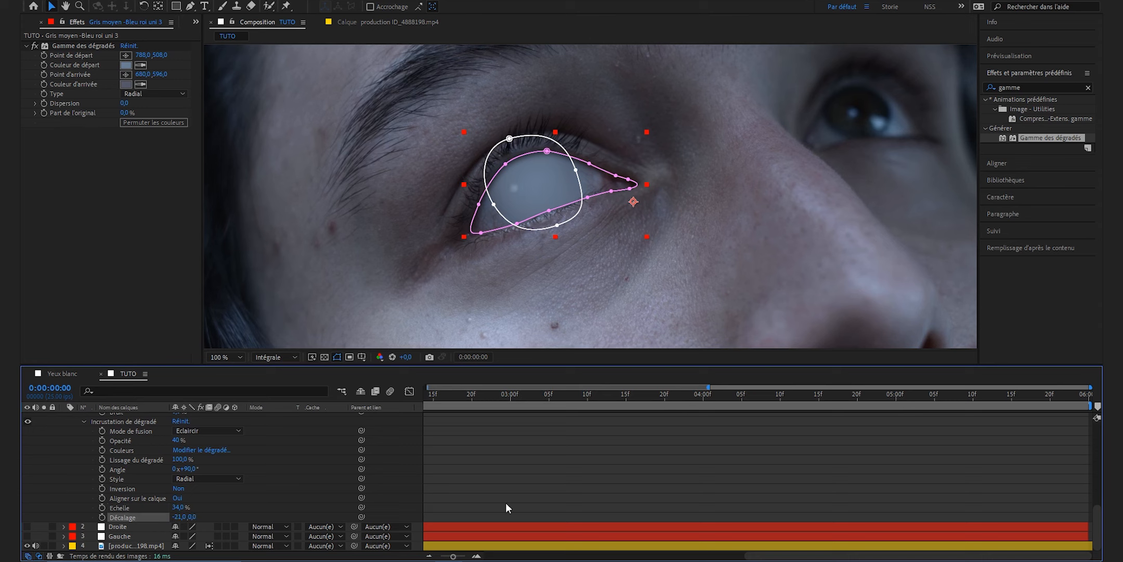
click(574, 475)
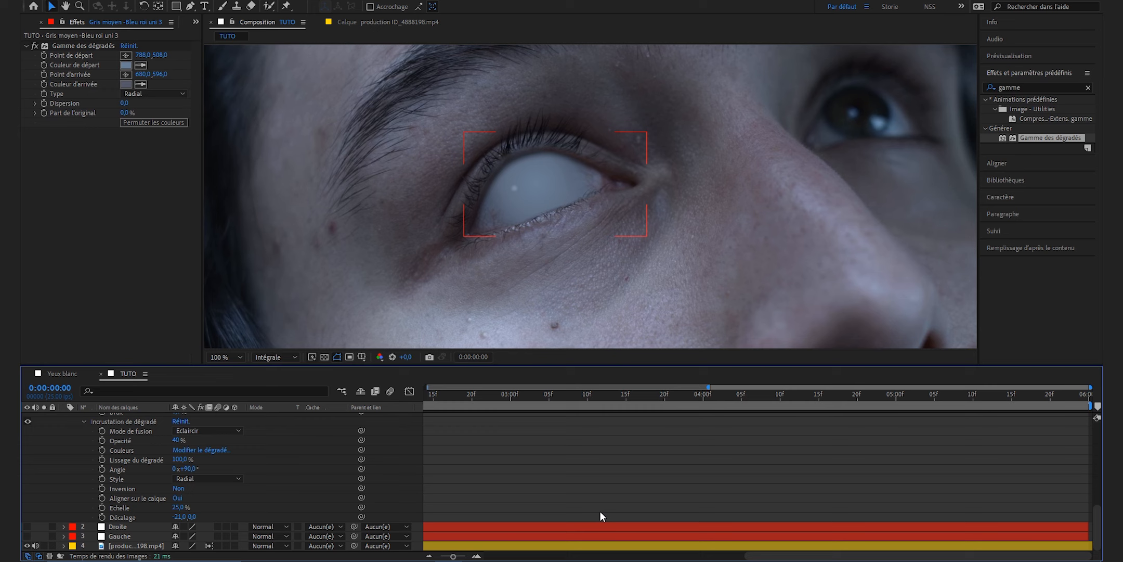
drag(178, 507, 180, 507)
- Apply the Biseau alpha effect to the eye solid with thickness 2, light angle -222° and intensity 0.20
click(1048, 87)
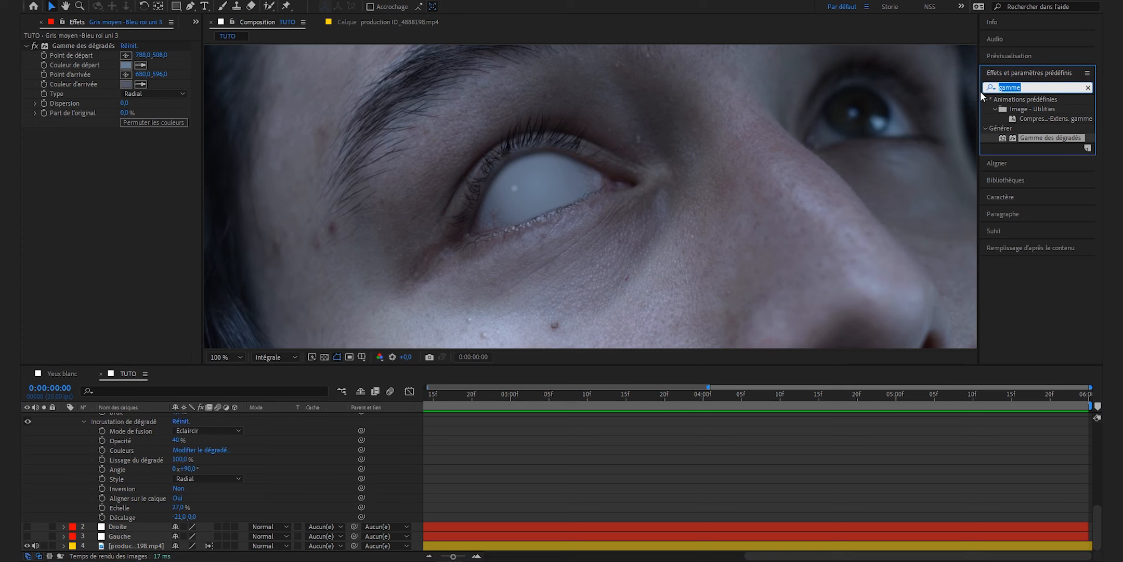
text(biseau)
drag(1032, 166, 541, 181)
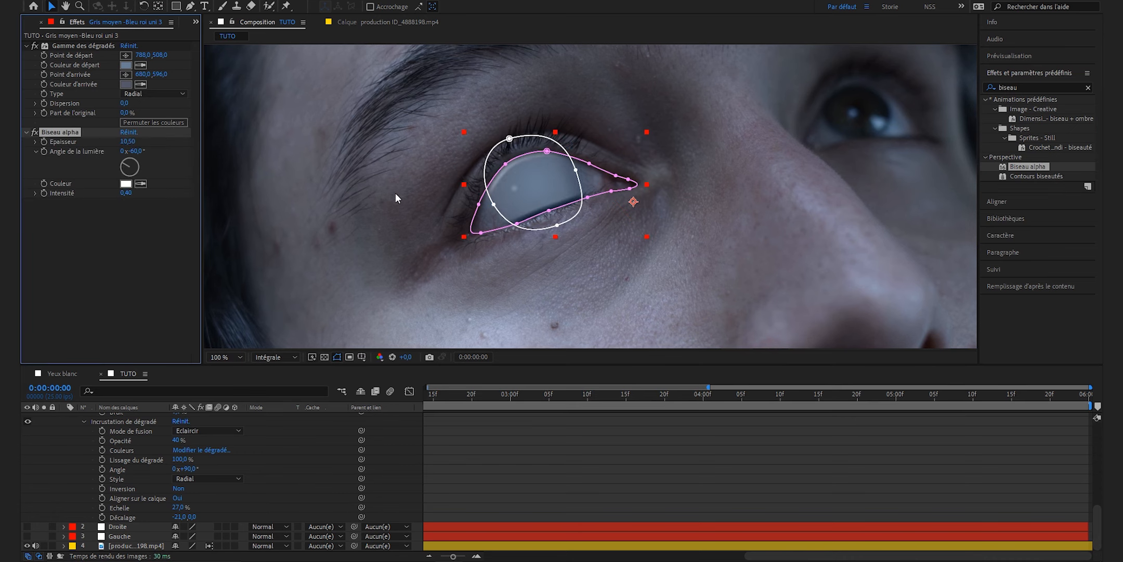
drag(124, 163, 147, 193)
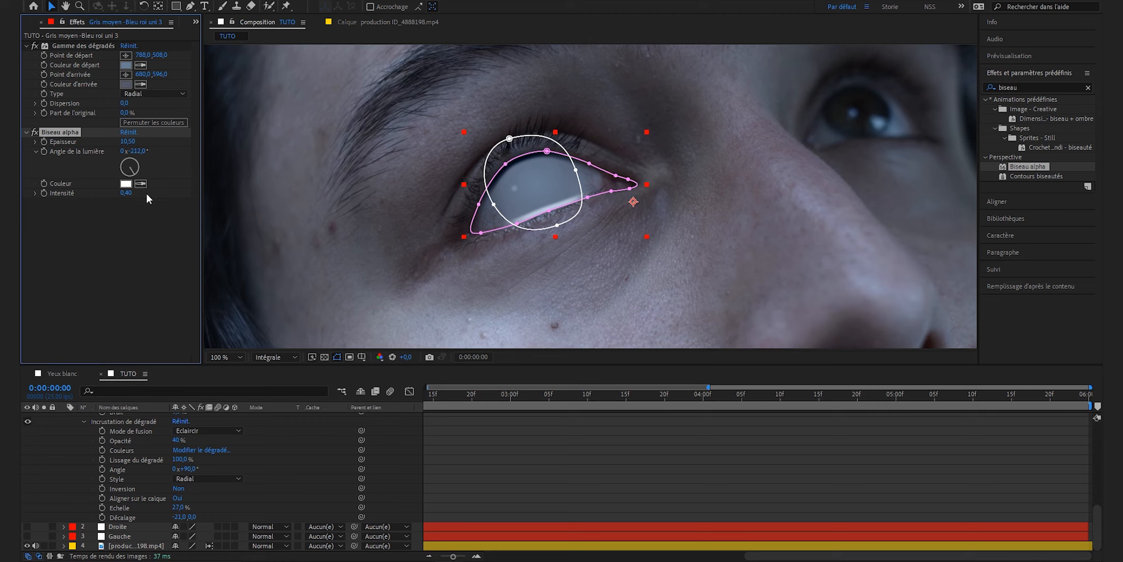
drag(129, 143, 107, 169)
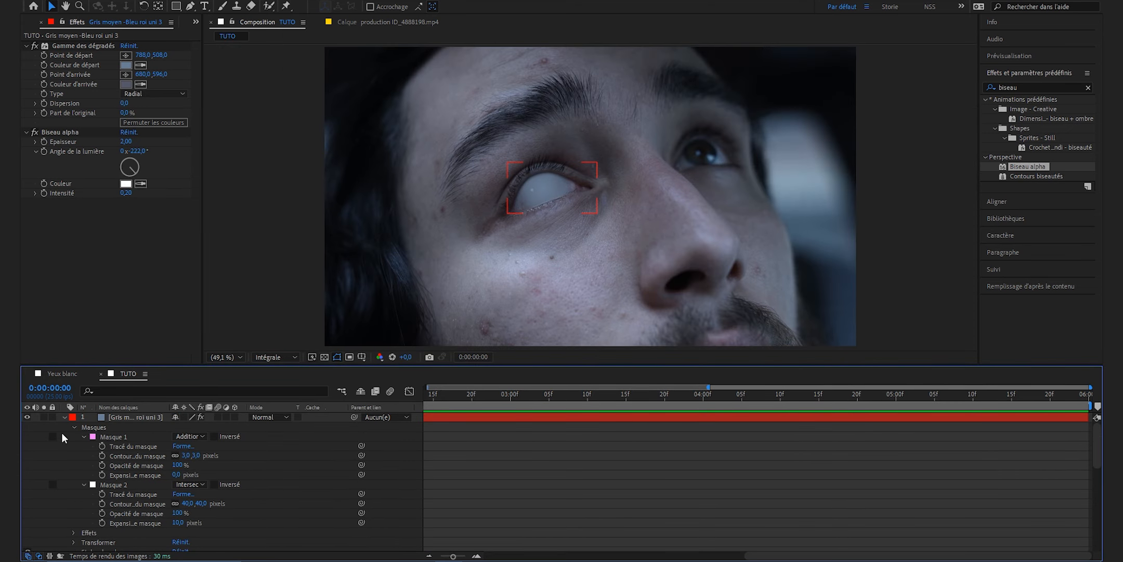
- Collapse the finished eye solid's properties and rename the layer as Gauche
click(64, 416)
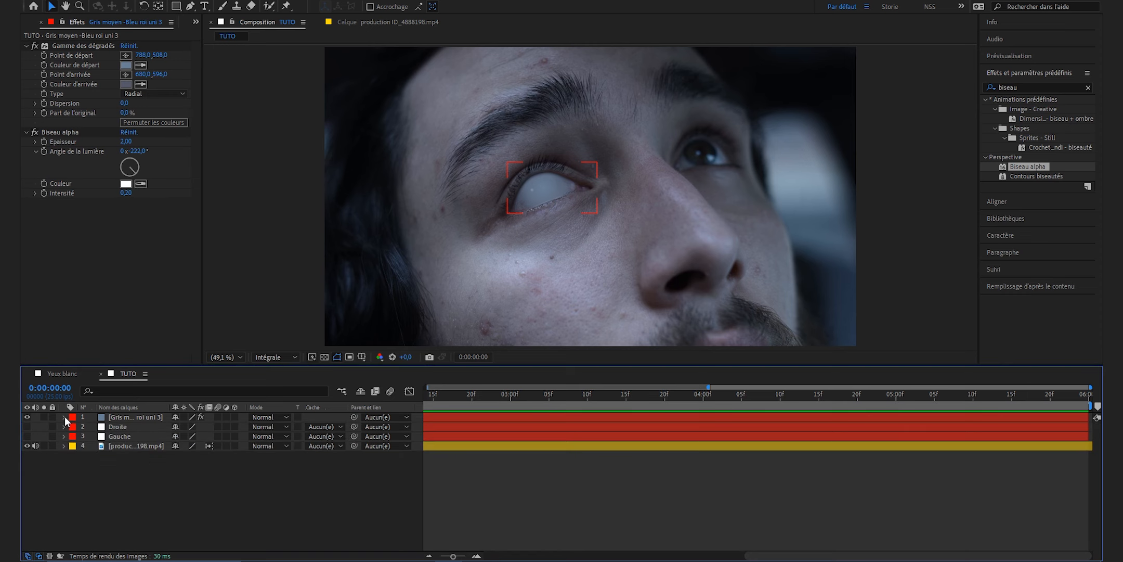
click(125, 417)
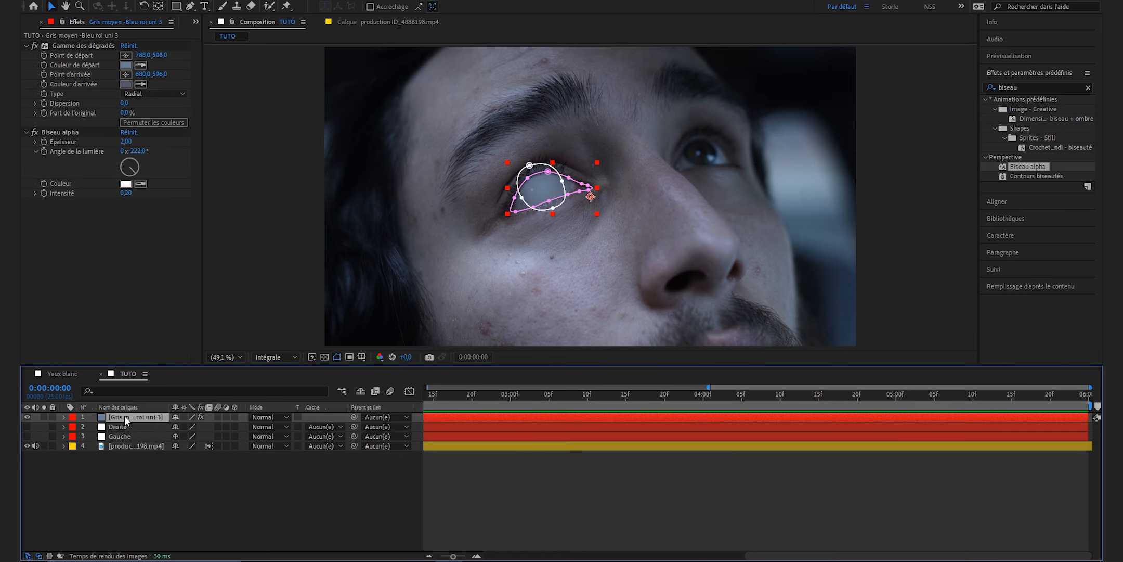
key(Return)
text(Gauche)
click(413, 469)
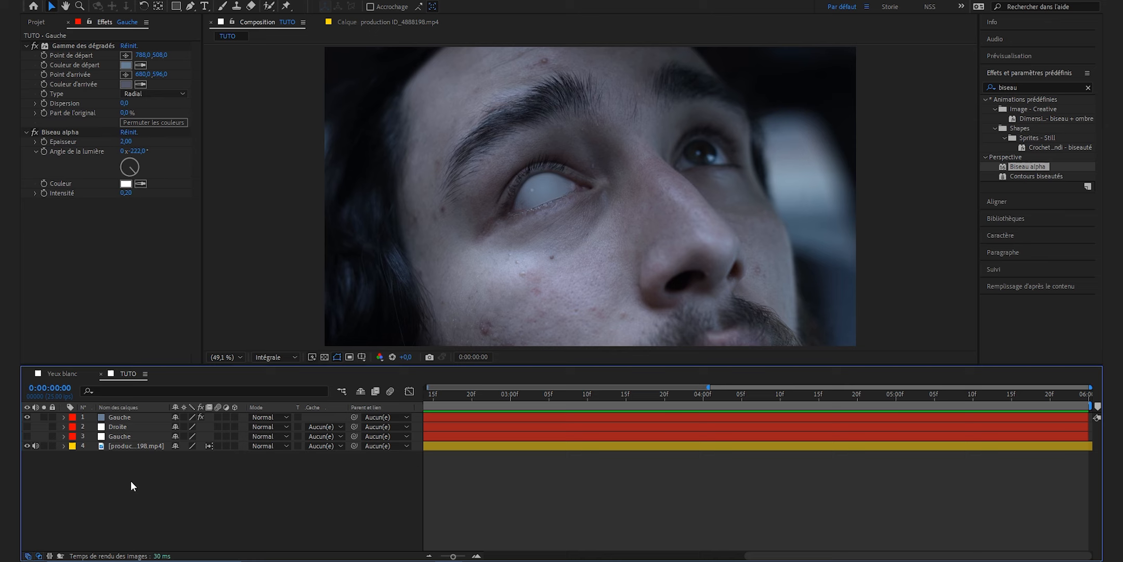
- Duplicate the Gauche eye solid and rename the copy as droite
click(121, 419)
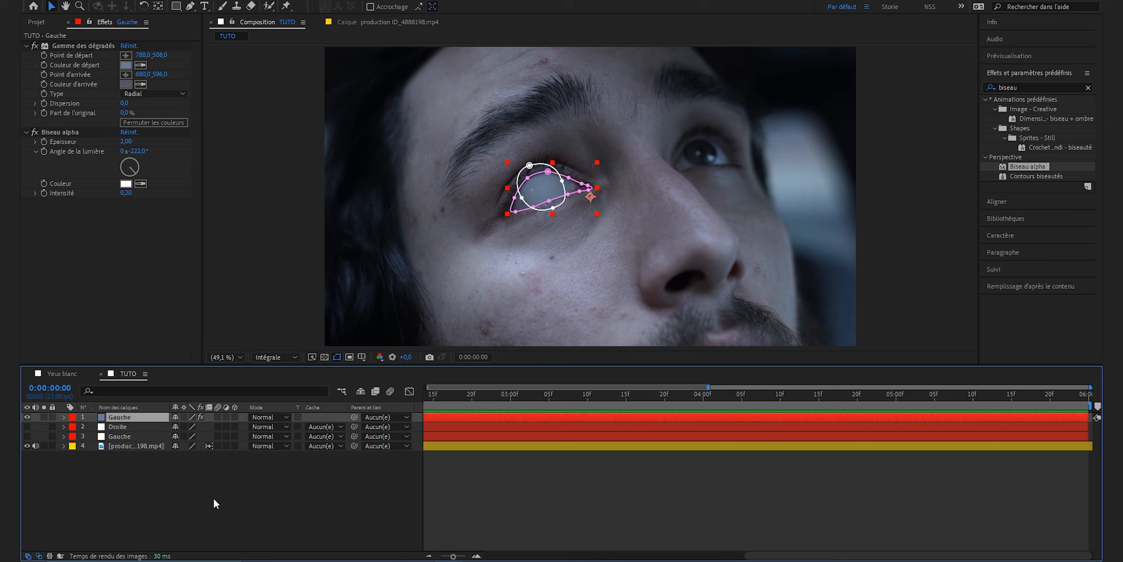
key(ctrl+d)
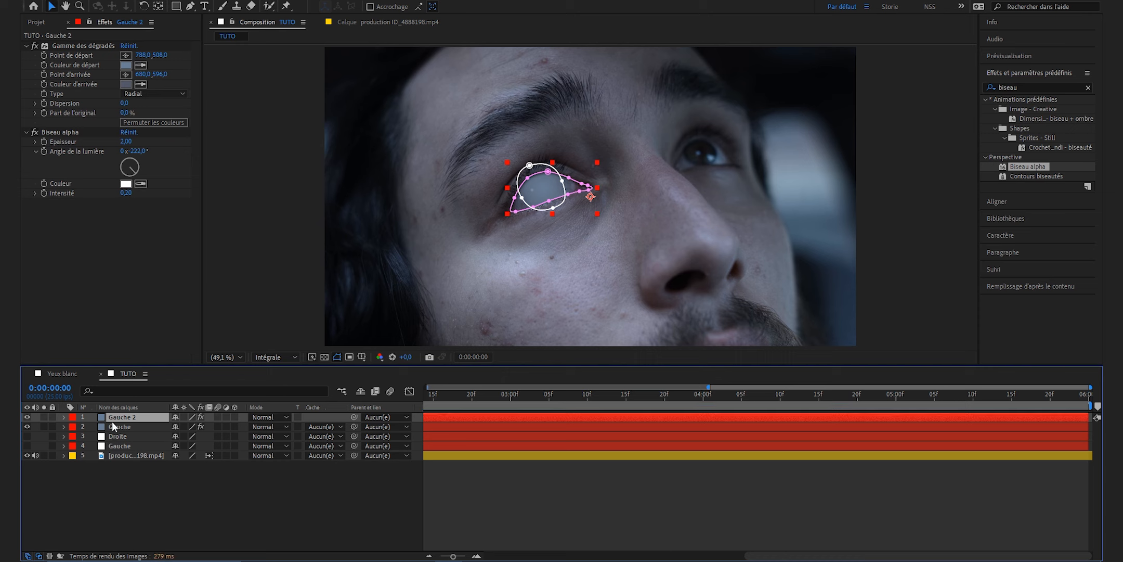
key(Return)
text(droites)
key(BackSpace)
key(Return)
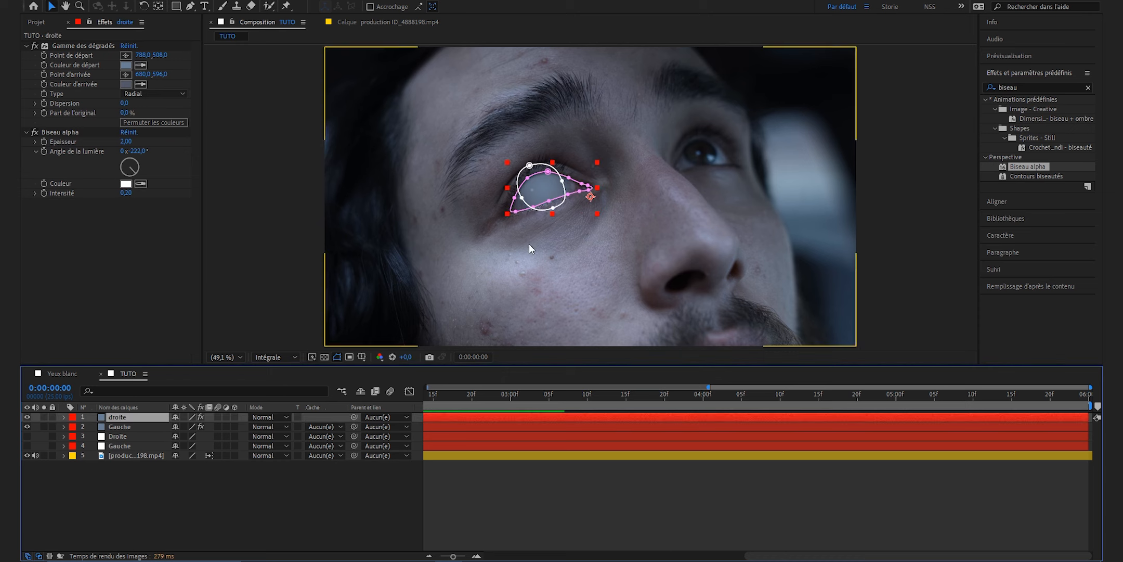
- Mirror the droite solid horizontally and place it over the uncovered eye
drag(509, 194, 678, 202)
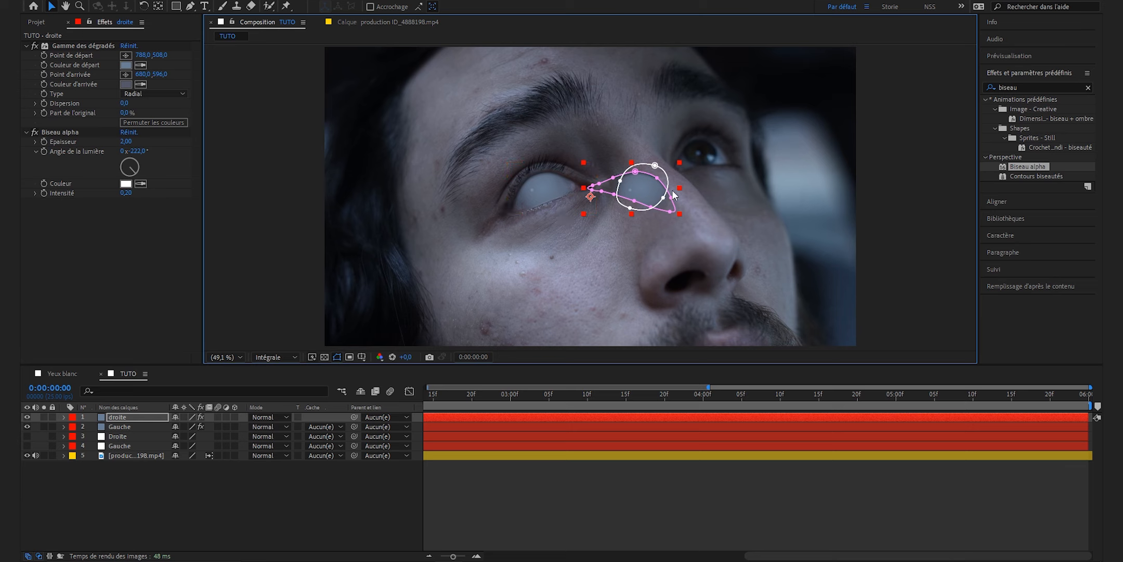
drag(679, 187, 705, 162)
scroll(741, 139, up, 3)
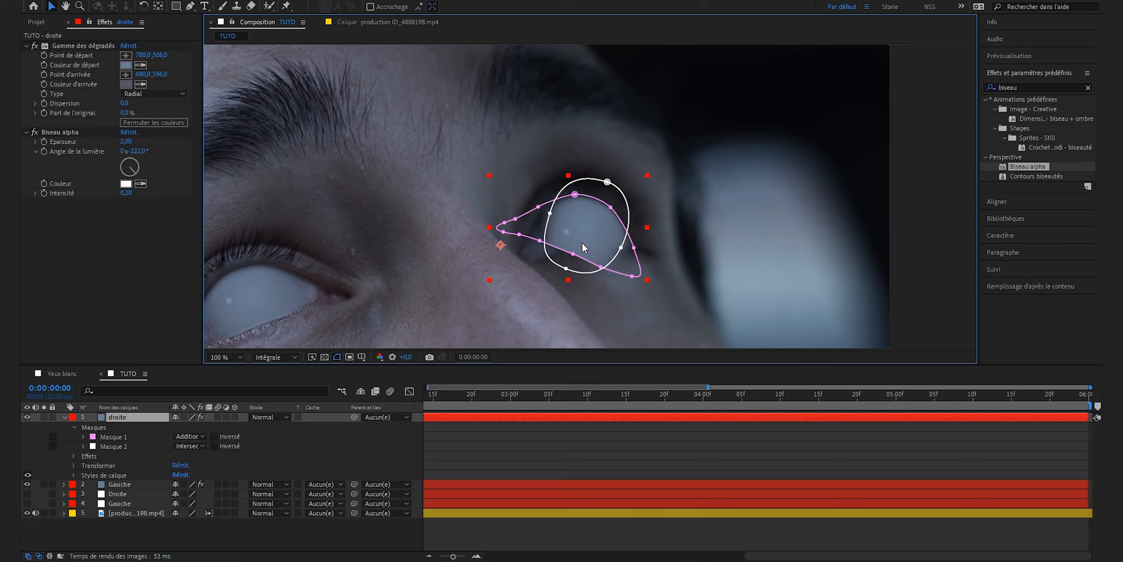
- Rotate Masque 1 of the droite solid to match the slant of the second eye
double_click(573, 254)
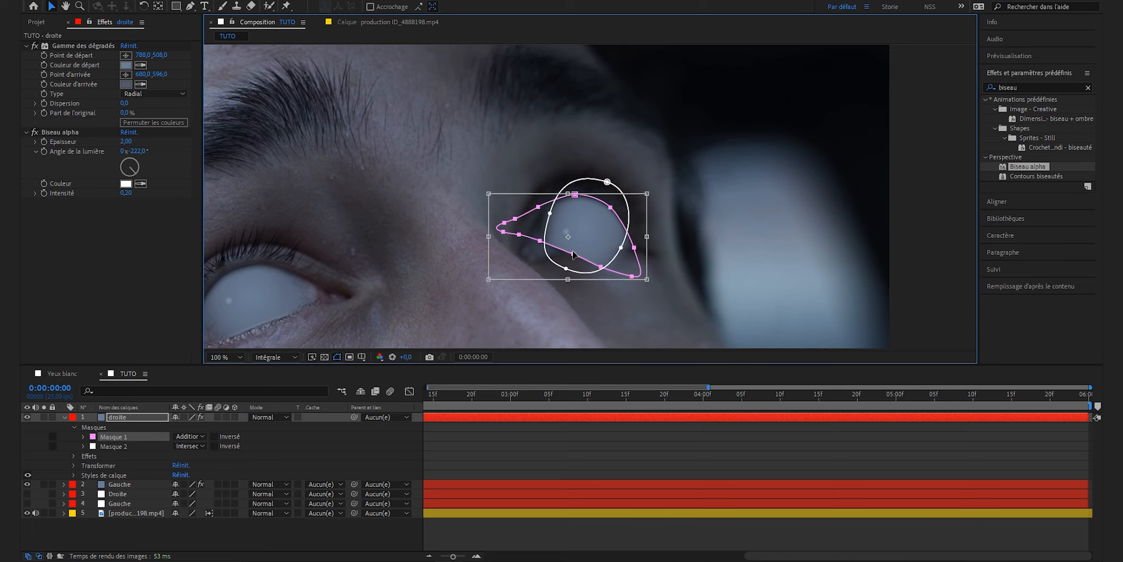
mouse_move(568, 287)
mouse_down()
mouse_move(595, 289)
mouse_move(587, 281)
mouse_up()
scroll(595, 289, up, 1)
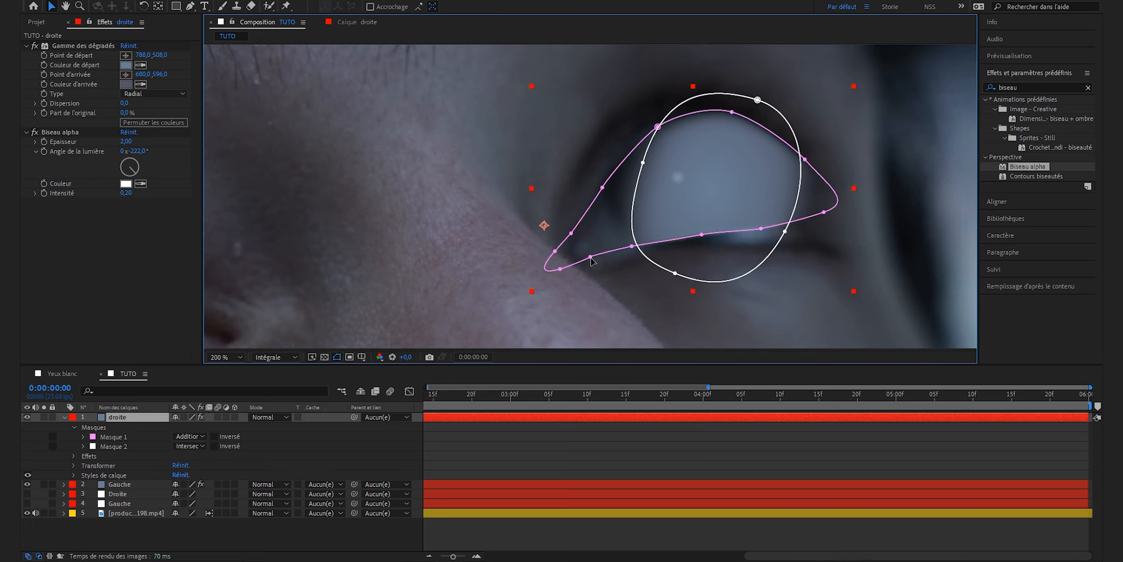
- Reshape Masque 1 of the droite solid by moving its points to follow the second eye's inner corner and lower eyelid
click(590, 257)
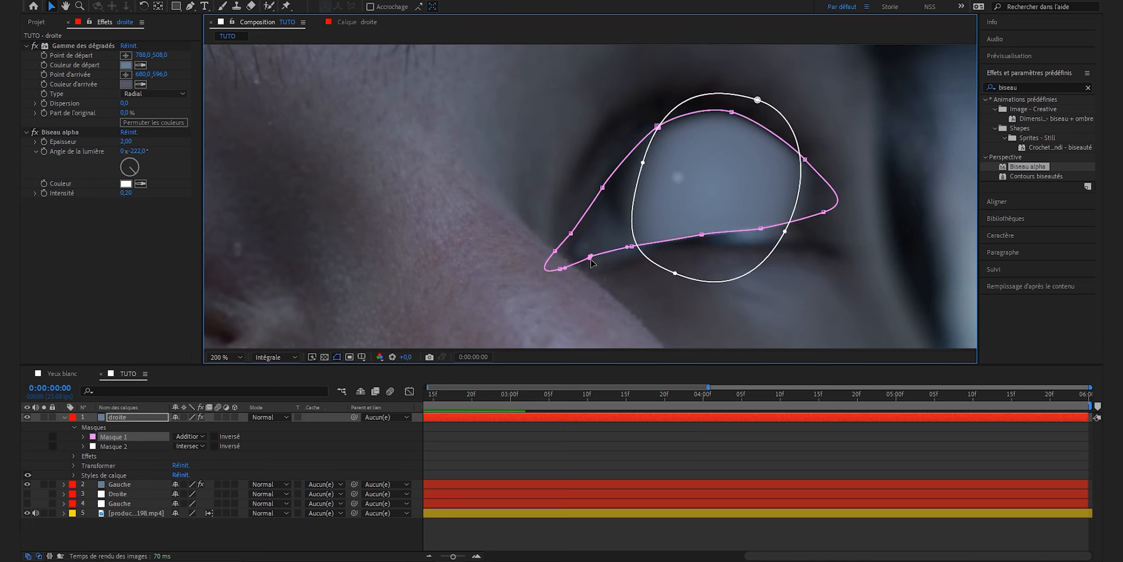
mouse_move(571, 233)
mouse_down()
mouse_move(587, 229)
mouse_move(562, 251)
mouse_move(571, 246)
mouse_up()
key(ctrl+z)
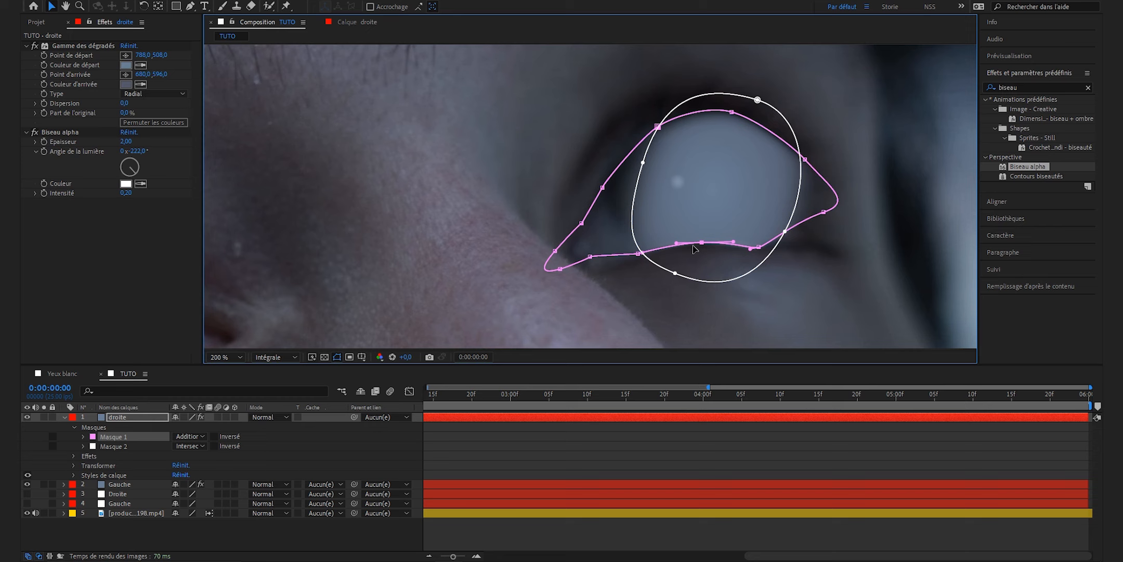
drag(701, 244, 700, 245)
drag(823, 212, 813, 243)
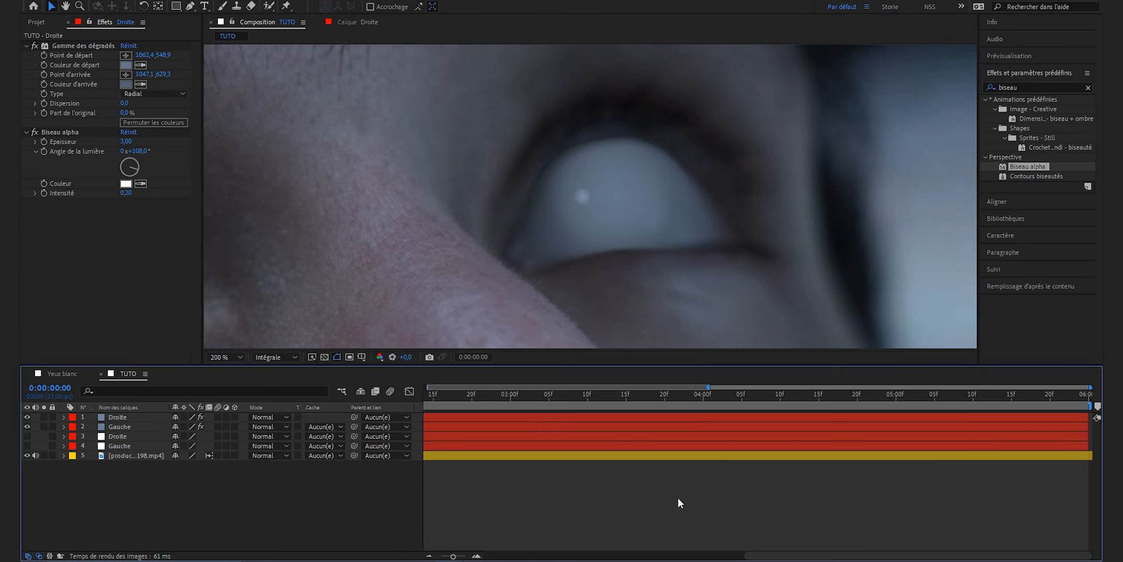
- Apply the Flou objectif appareil photo effect to the Droite eye solid and place it above Gamme des dégradés
scroll(691, 159, down, 2)
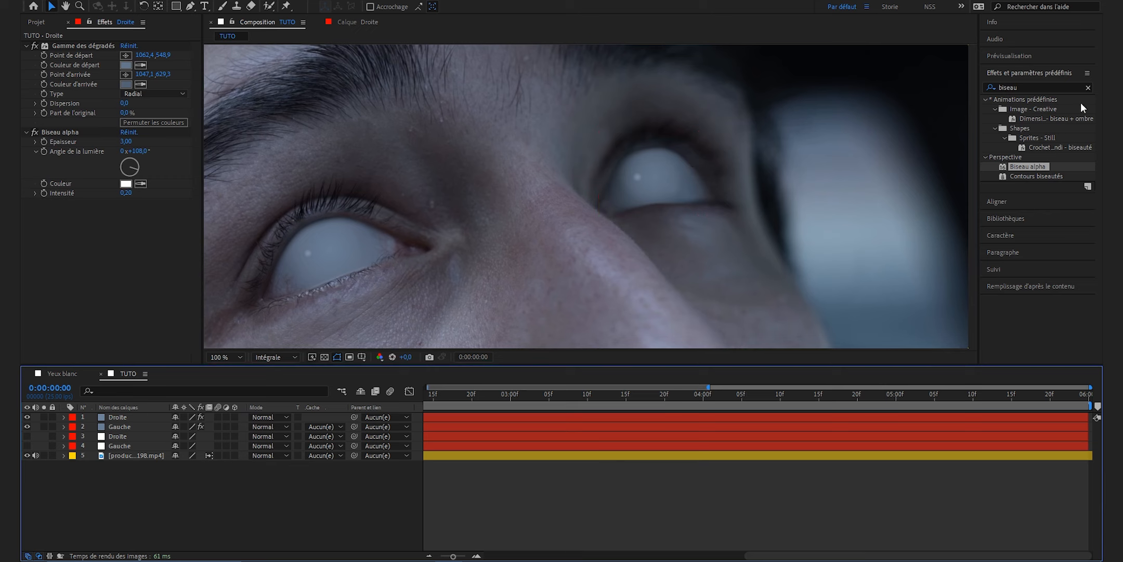
click(1042, 87)
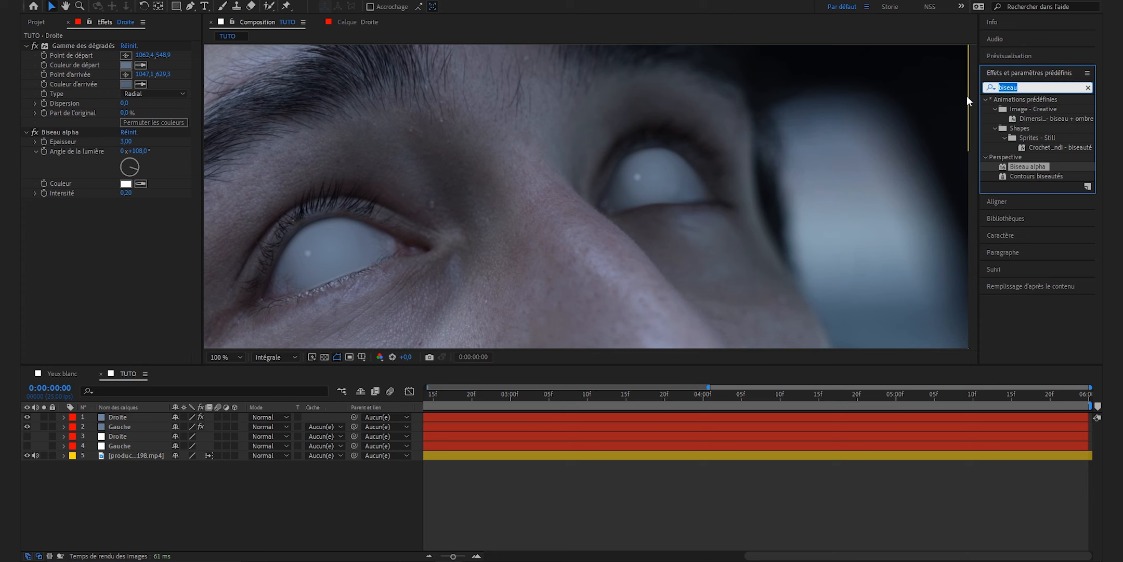
text(flou)
click(1040, 300)
drag(1040, 299, 615, 173)
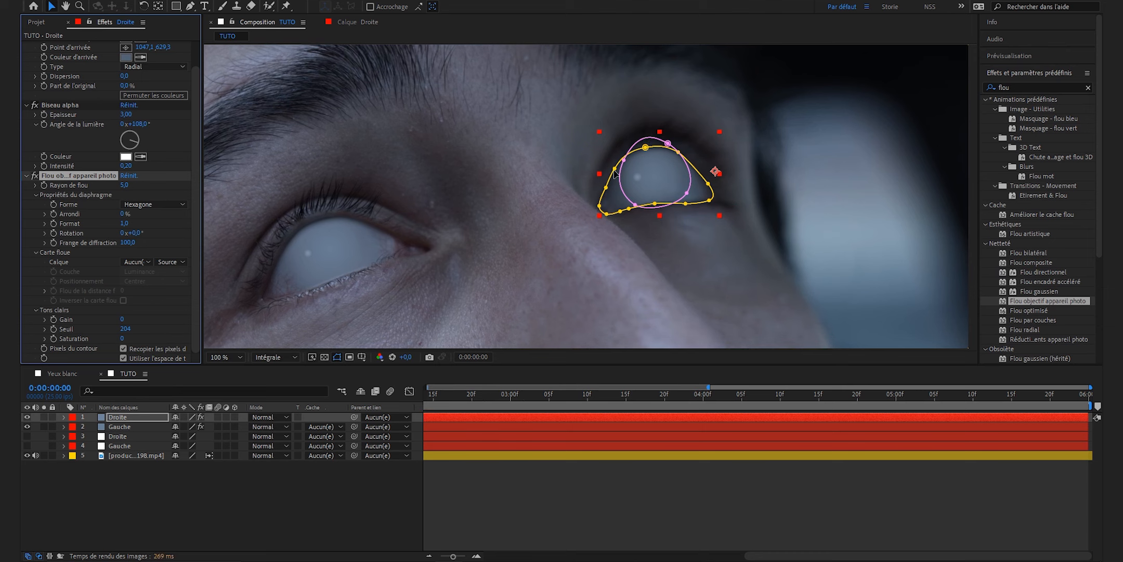
scroll(82, 208, up, 1)
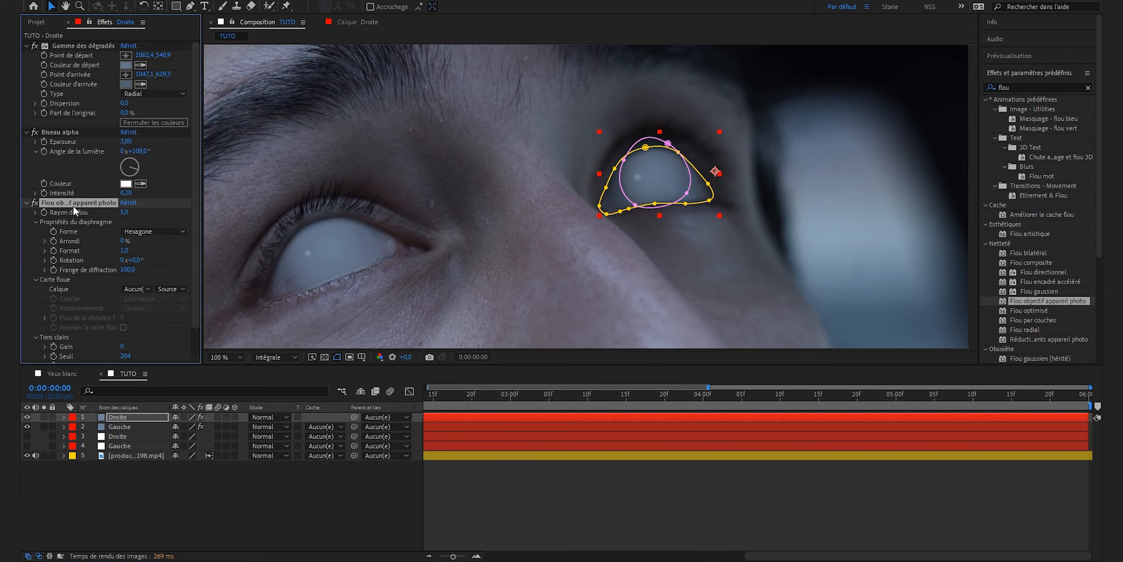
drag(63, 204, 65, 48)
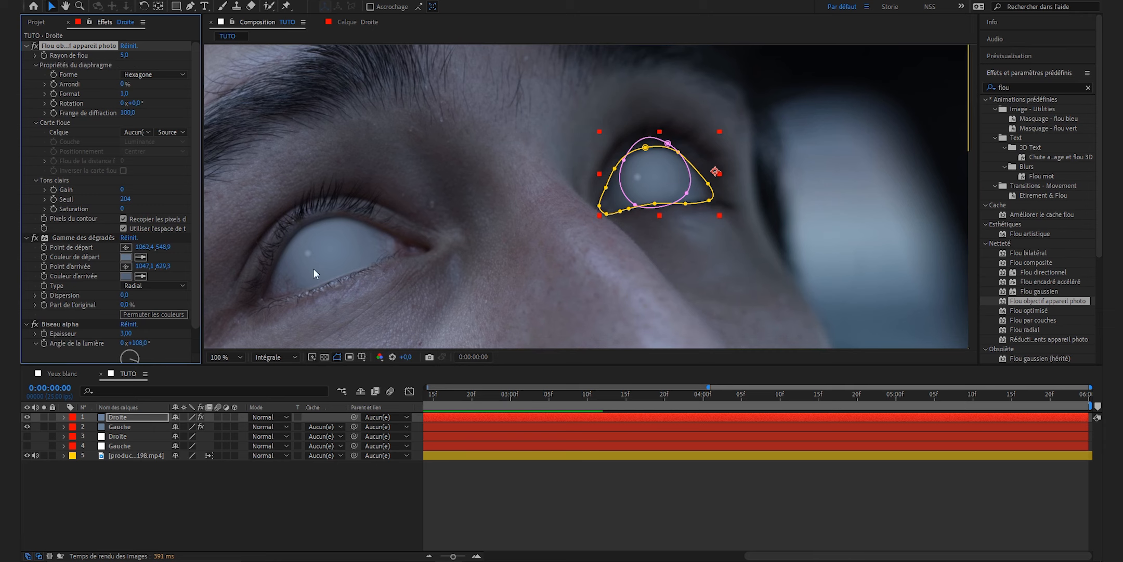
- Parent the Gauche eye solid to the Gauche null and the Droite eye solid to the Droite null
click(322, 490)
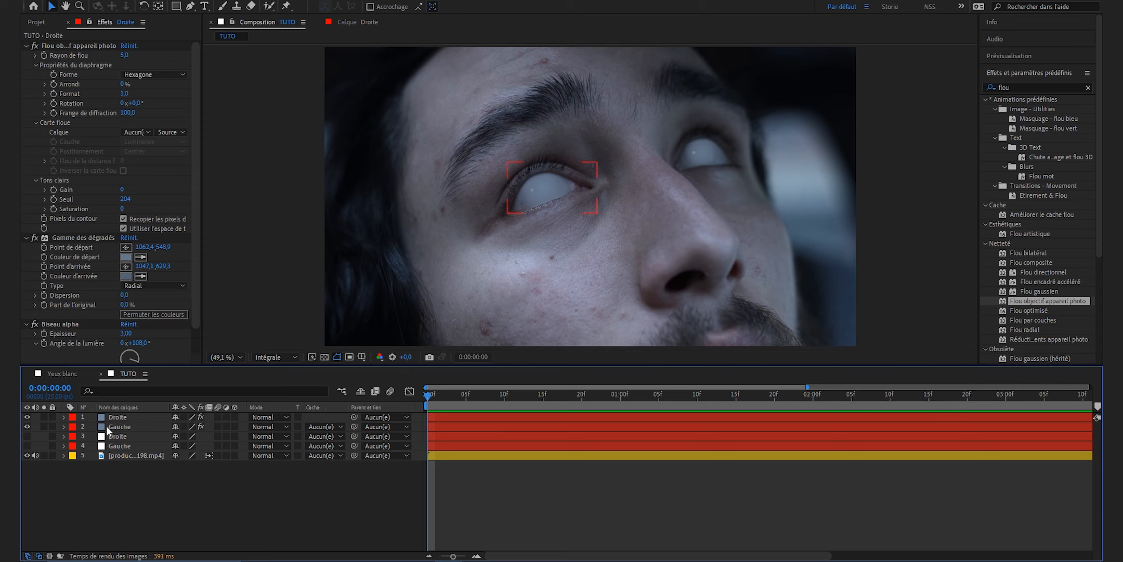
drag(354, 424, 133, 446)
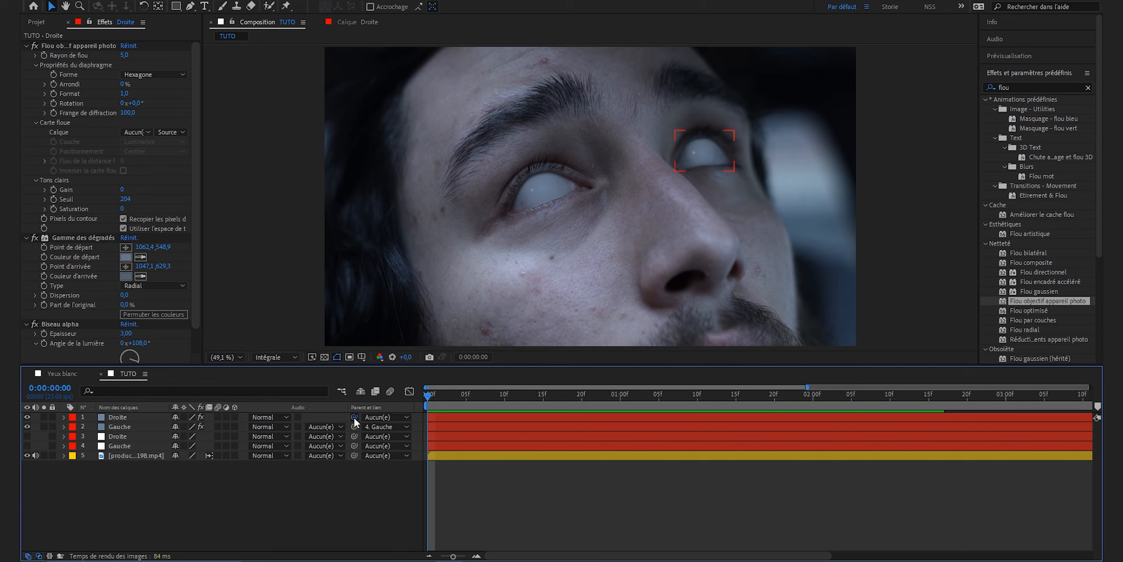
drag(355, 417, 136, 435)
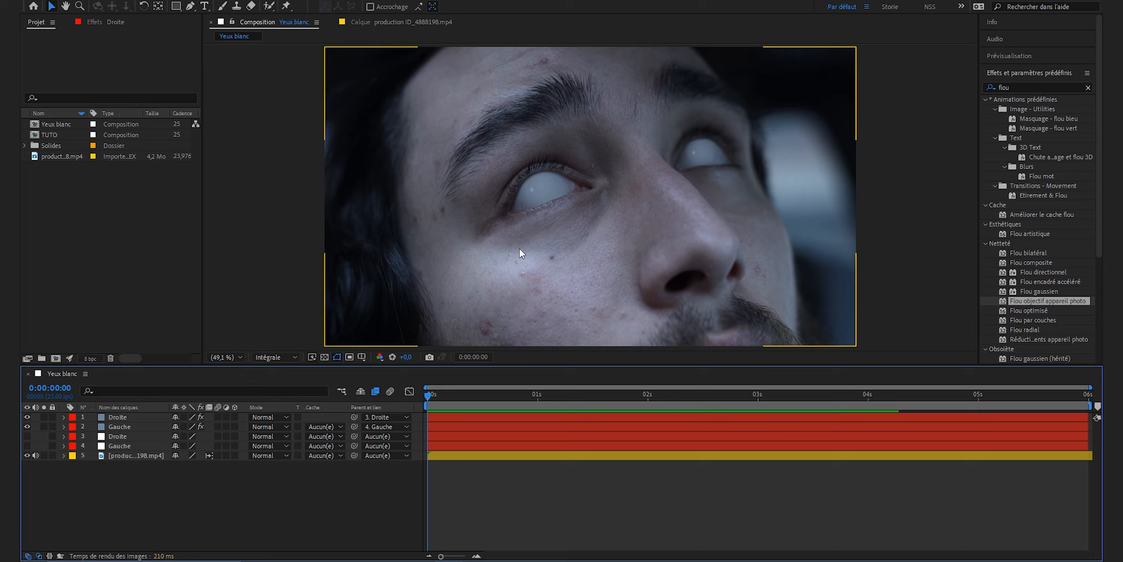